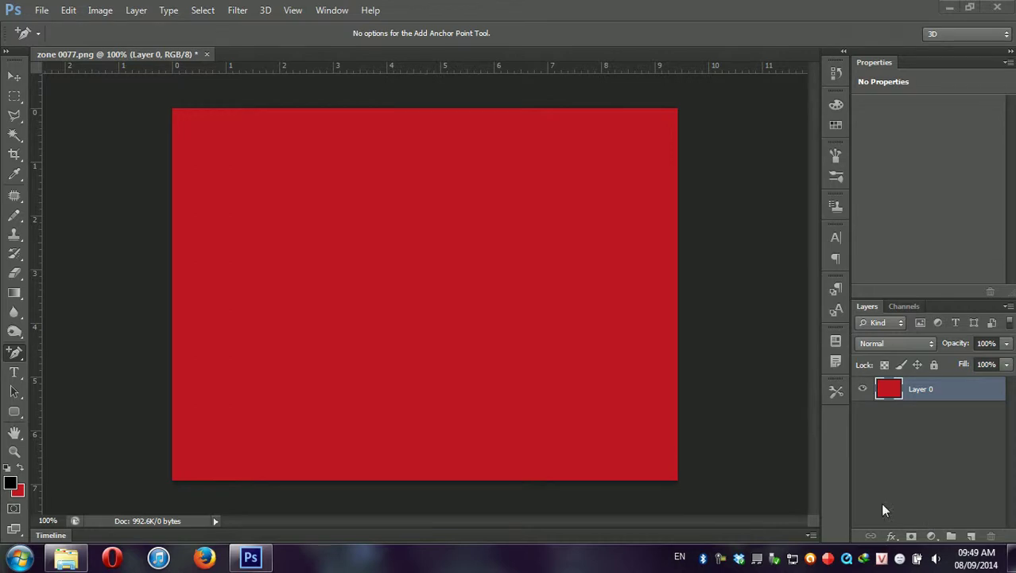
Select all of Layer 0, remove its solid red fill, and deselect
{"action": "key", "text": "ctrl+a"}
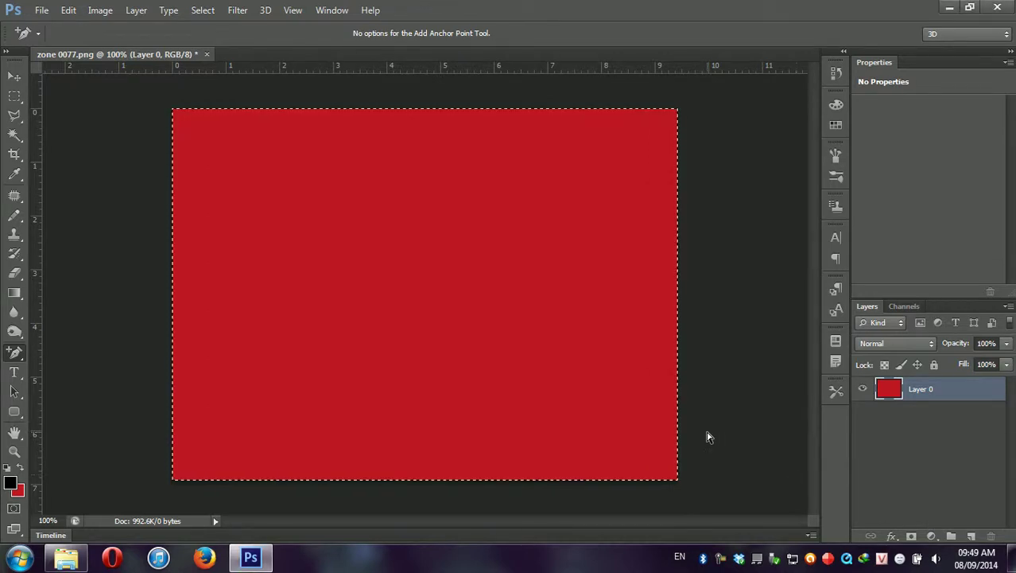
{"action": "key", "text": "ctrl+z"}
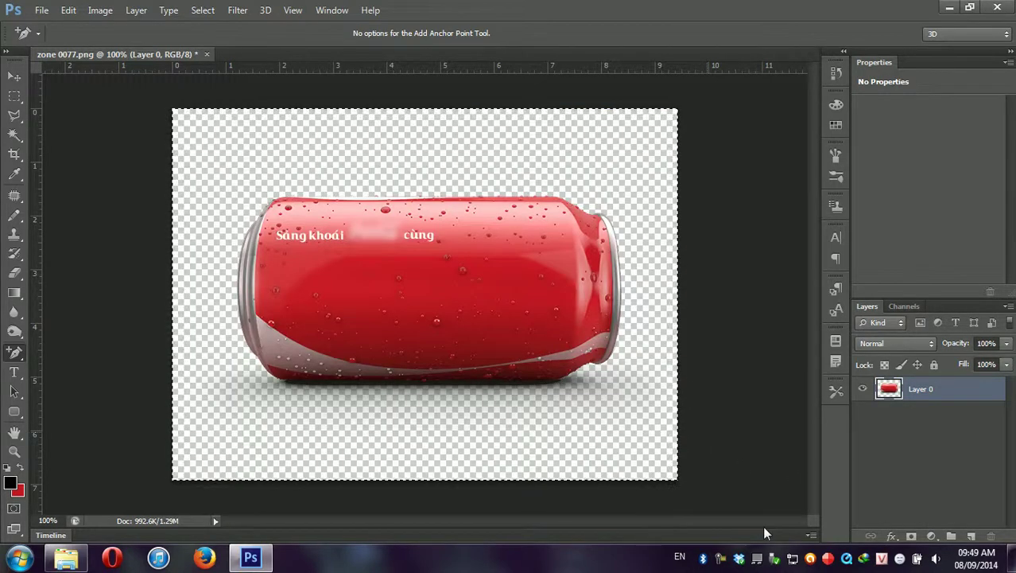
{"action": "key", "text": "ctrl+d"}
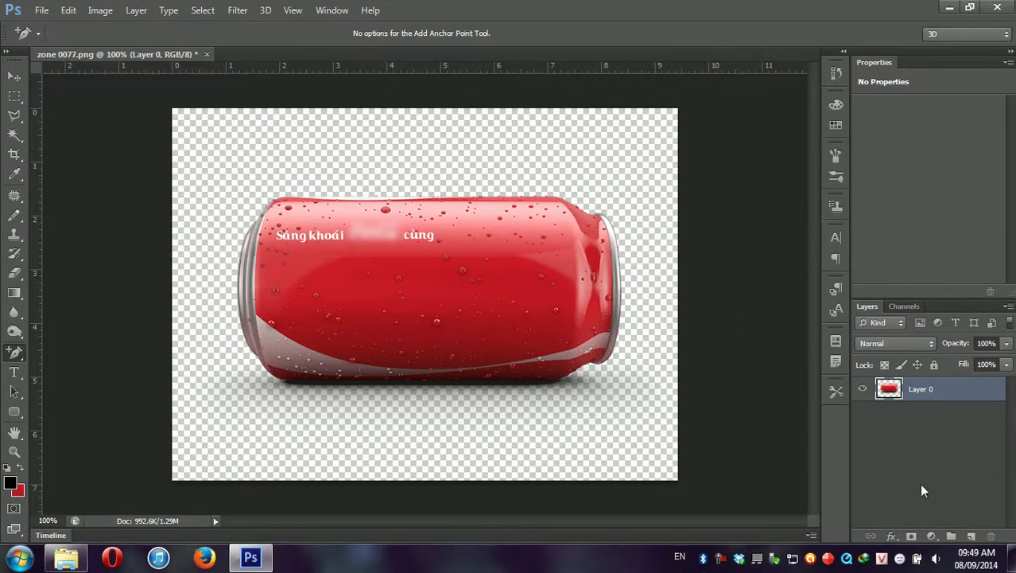
Create an empty Layer 1 beneath Layer 0 and select the Pen Tool
{"action": "left_click", "coordinate": [971, 537]}
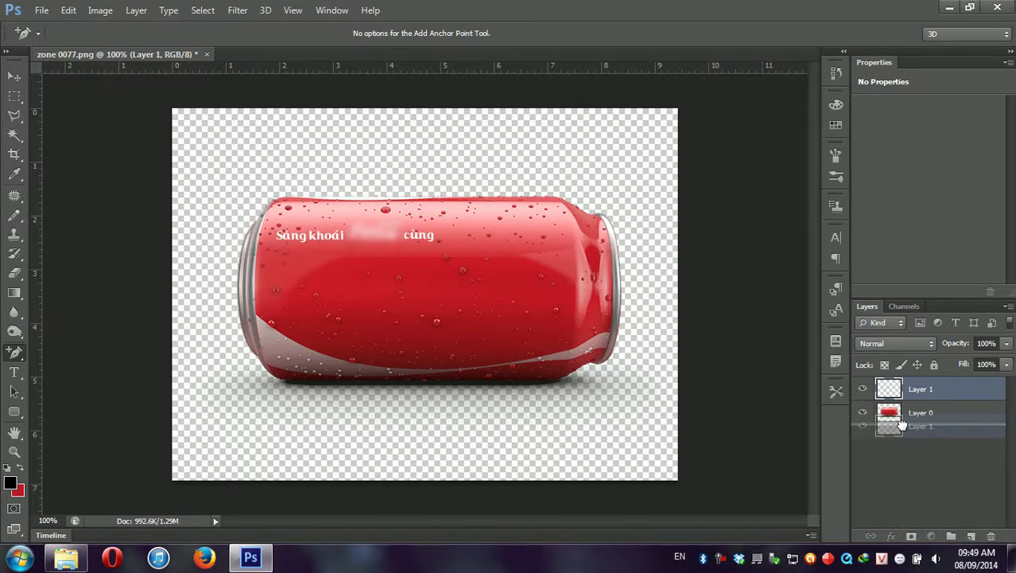
{"action": "left_click_drag", "start_coordinate": [902, 411], "coordinate": [905, 430]}
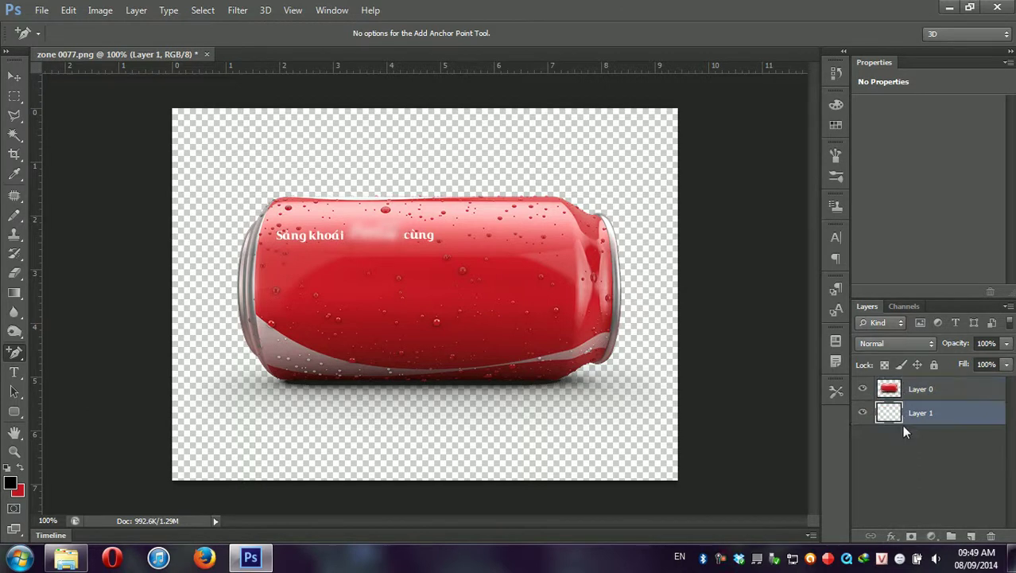
{"action": "right_click", "coordinate": [17, 355]}
{"action": "left_click", "coordinate": [41, 351]}
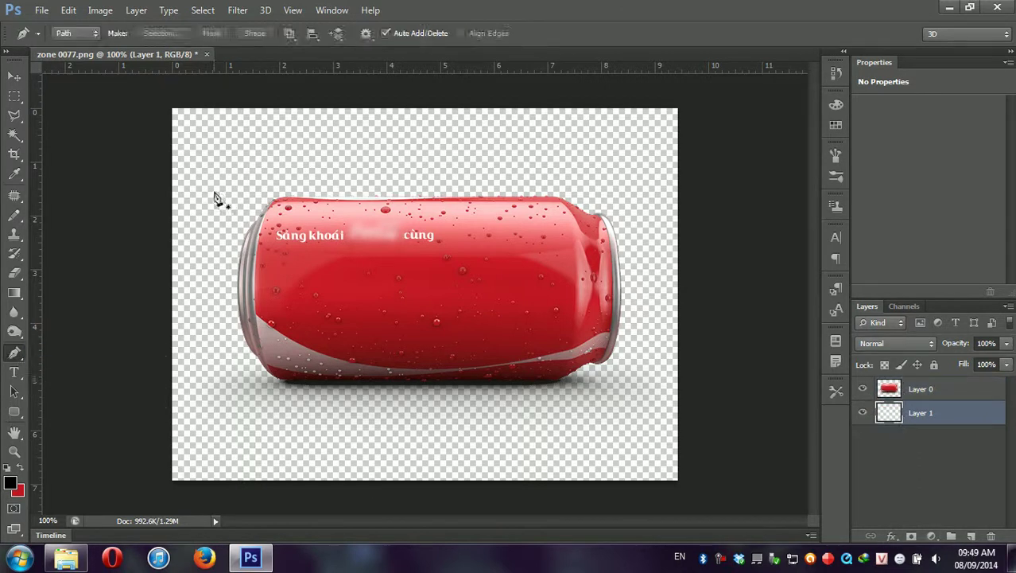
Start a pen path left of the can, curving across its top and down the right side
{"action": "left_click", "coordinate": [131, 261]}
{"action": "left_click_drag", "start_coordinate": [229, 212], "coordinate": [309, 212]}
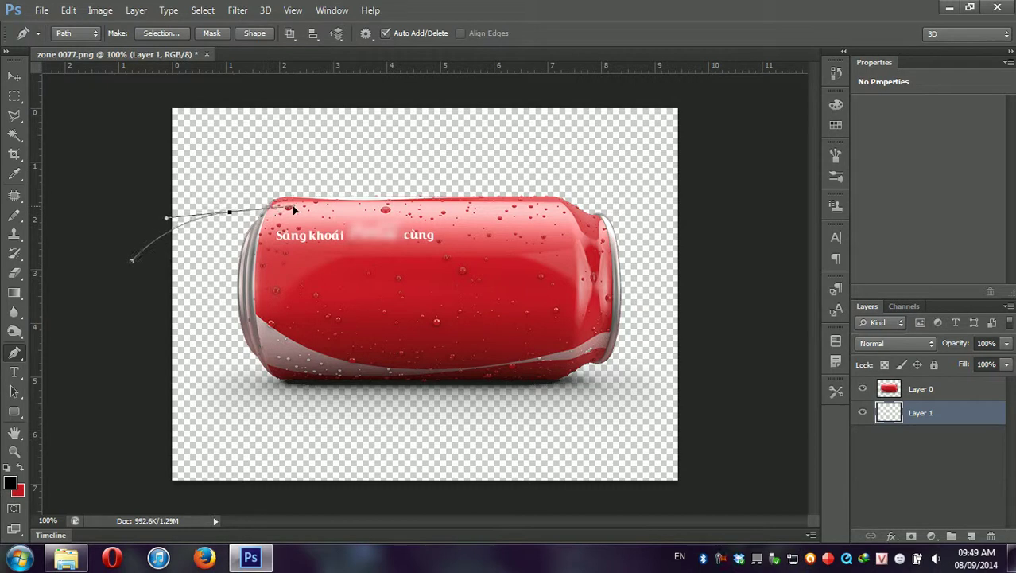
{"action": "left_click_drag", "start_coordinate": [489, 247], "coordinate": [561, 233]}
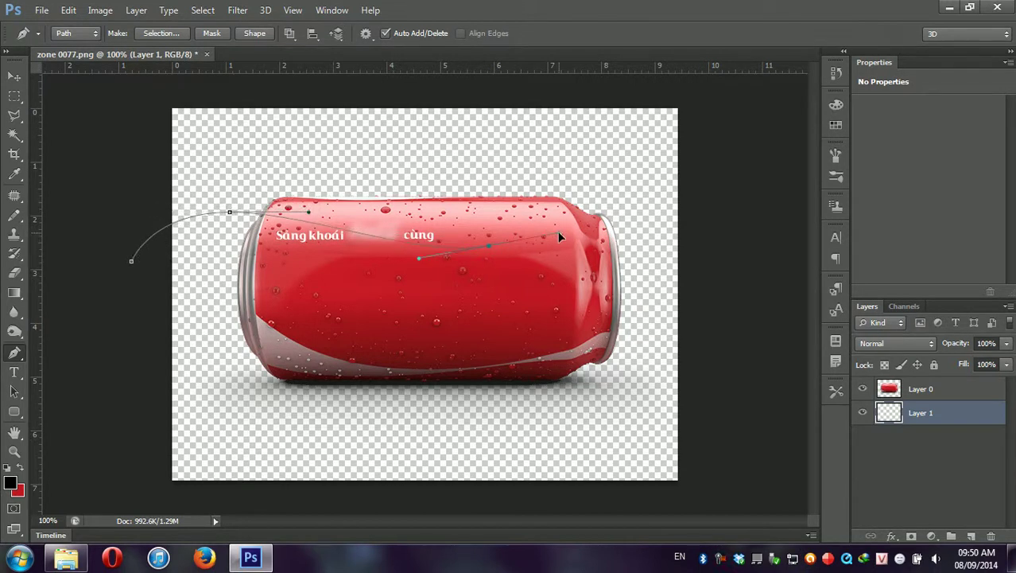
{"action": "left_click_drag", "start_coordinate": [632, 196], "coordinate": [686, 182]}
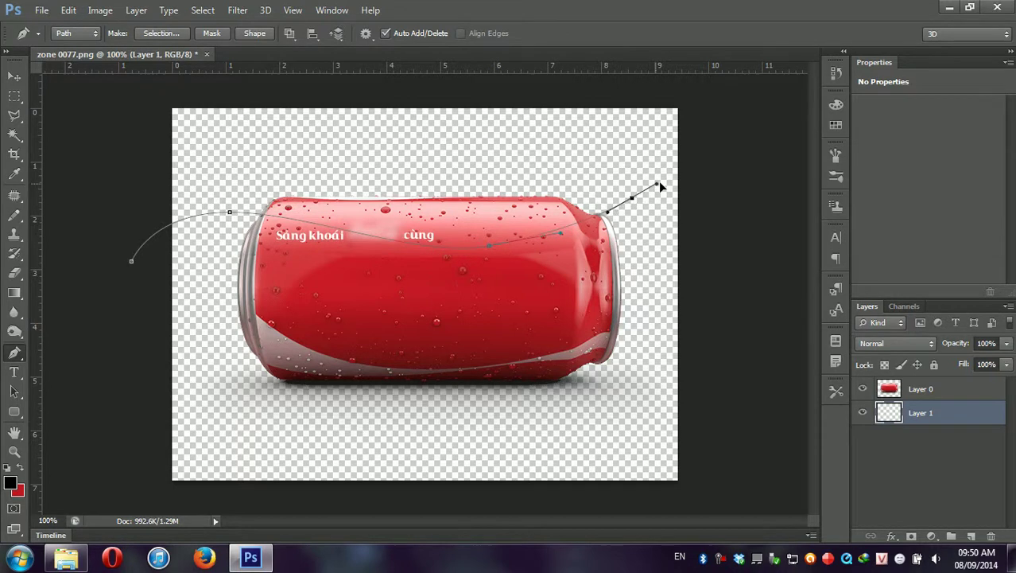
{"action": "left_click", "coordinate": [720, 179]}
{"action": "left_click", "coordinate": [725, 220]}
{"action": "left_click", "coordinate": [726, 272]}
Curve the path back below the can and close it at the starting point
{"action": "left_click", "coordinate": [731, 348]}
{"action": "left_click", "coordinate": [725, 385]}
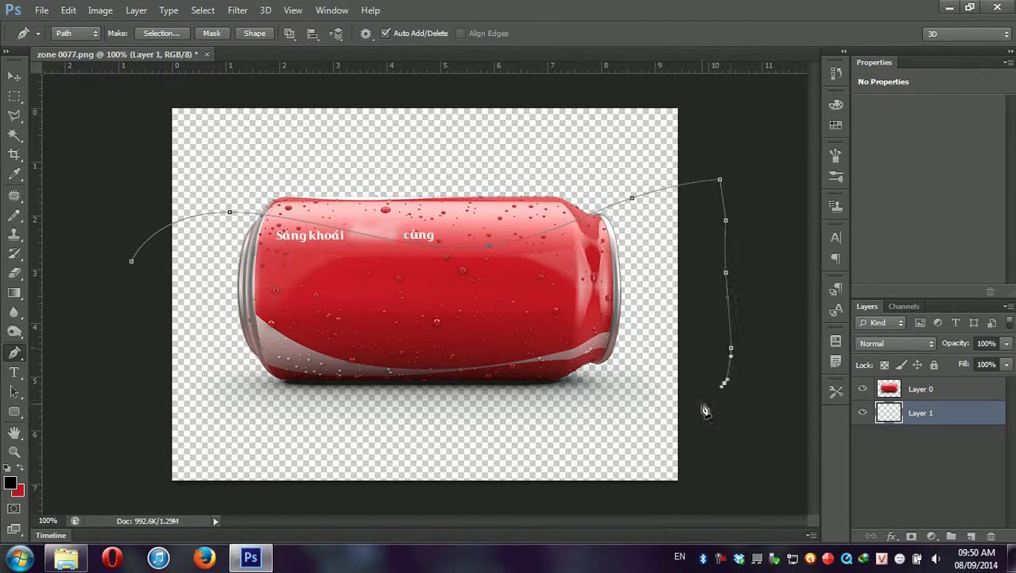
{"action": "mouse_move", "coordinate": [672, 379]}
{"action": "left_mouse_down"}
{"action": "mouse_move", "coordinate": [602, 337]}
{"action": "mouse_move", "coordinate": [566, 330]}
{"action": "left_mouse_up"}
{"action": "left_click_drag", "start_coordinate": [452, 336], "coordinate": [358, 347]}
{"action": "left_click_drag", "start_coordinate": [235, 370], "coordinate": [150, 411]}
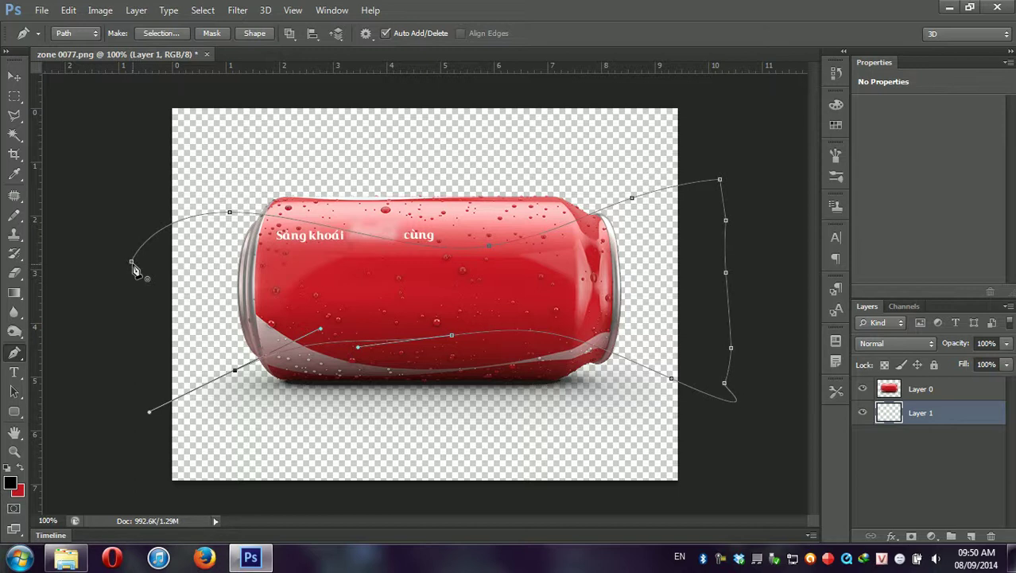
{"action": "left_click", "coordinate": [133, 266]}
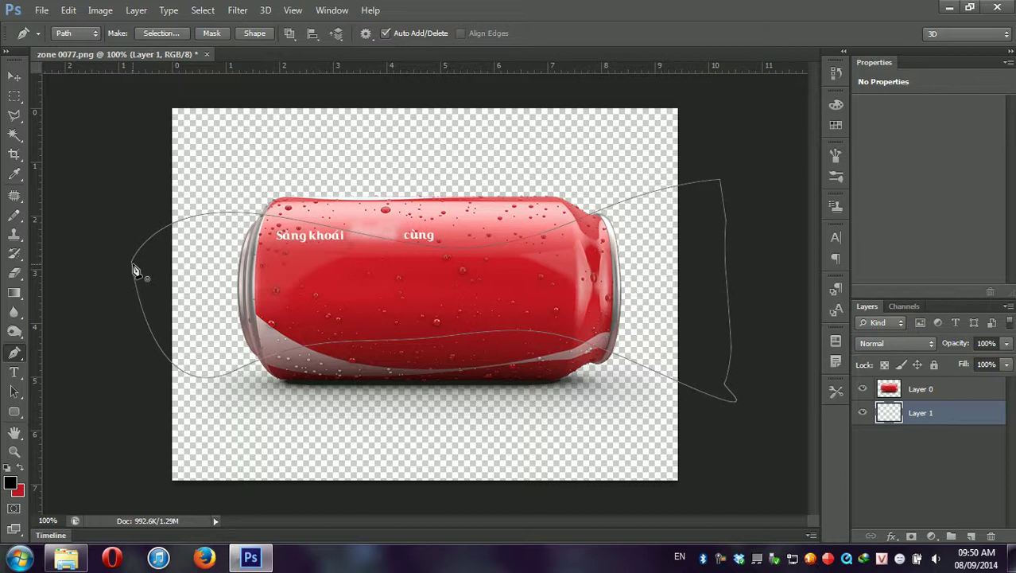
{"action": "right_click", "coordinate": [17, 358]}
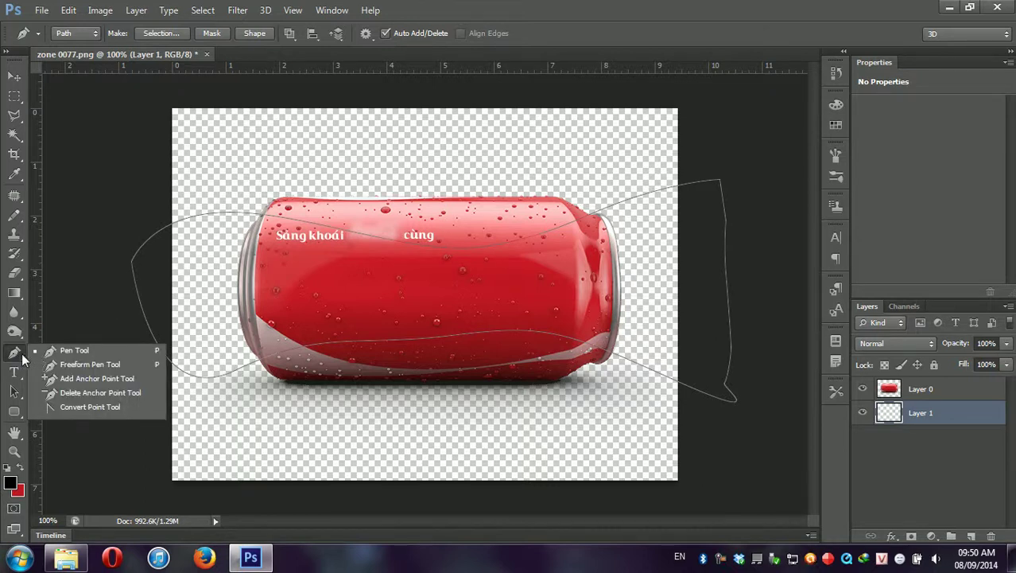
Add extra anchor points on the path's upper and lower curves
{"action": "left_click", "coordinate": [54, 378]}
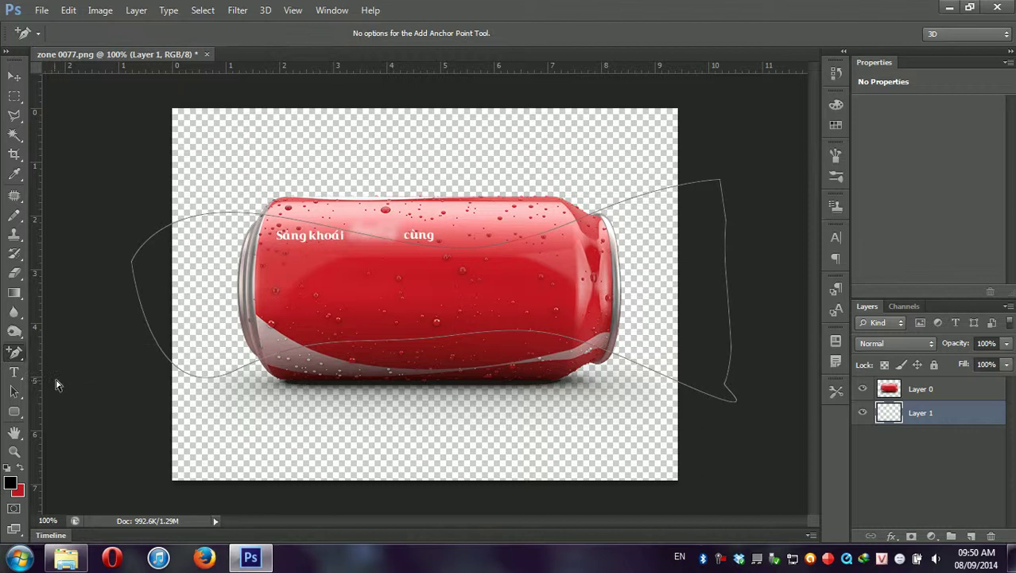
{"action": "left_click", "coordinate": [322, 229]}
{"action": "left_click_drag", "start_coordinate": [358, 340], "coordinate": [343, 345]}
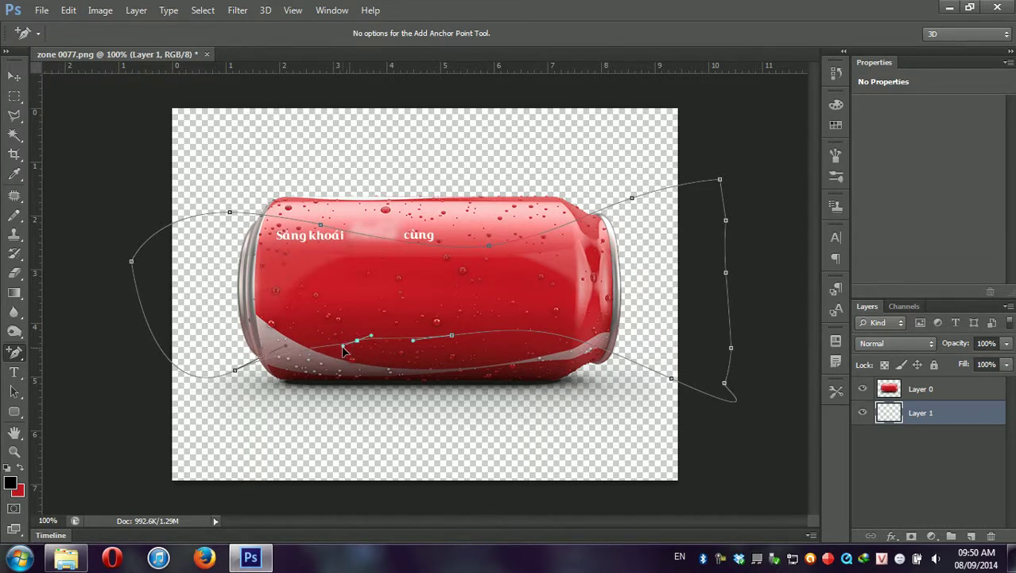
Delete surplus anchors from the path's lower curve and right side
{"action": "right_click", "coordinate": [11, 356]}
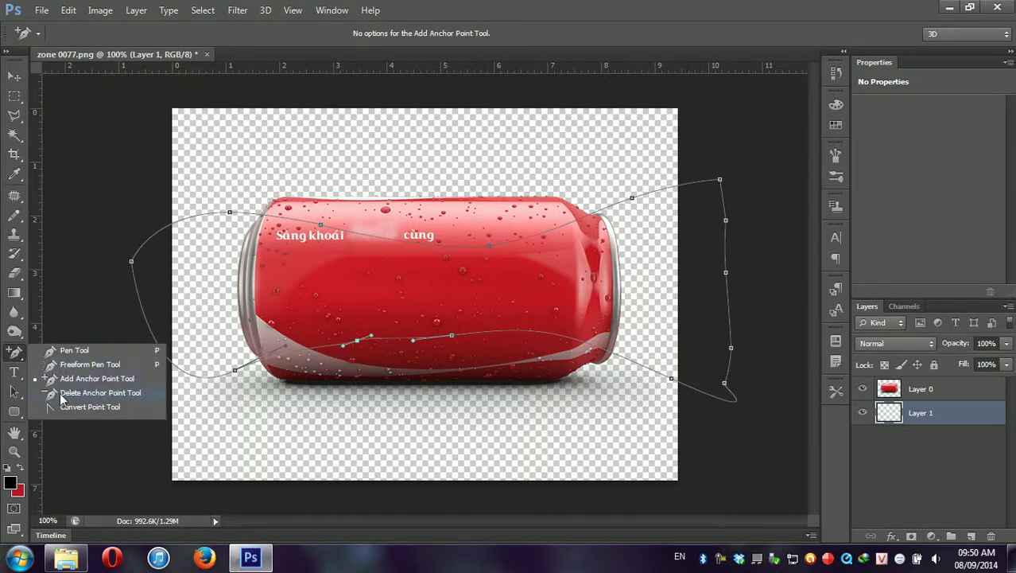
{"action": "left_click", "coordinate": [64, 394]}
{"action": "left_click", "coordinate": [358, 341]}
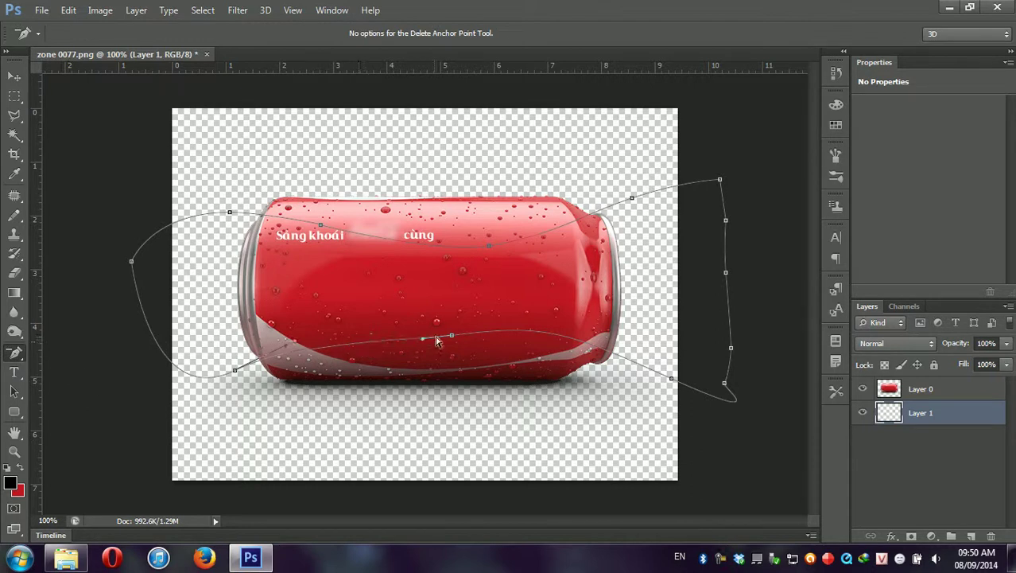
{"action": "left_click", "coordinate": [455, 339]}
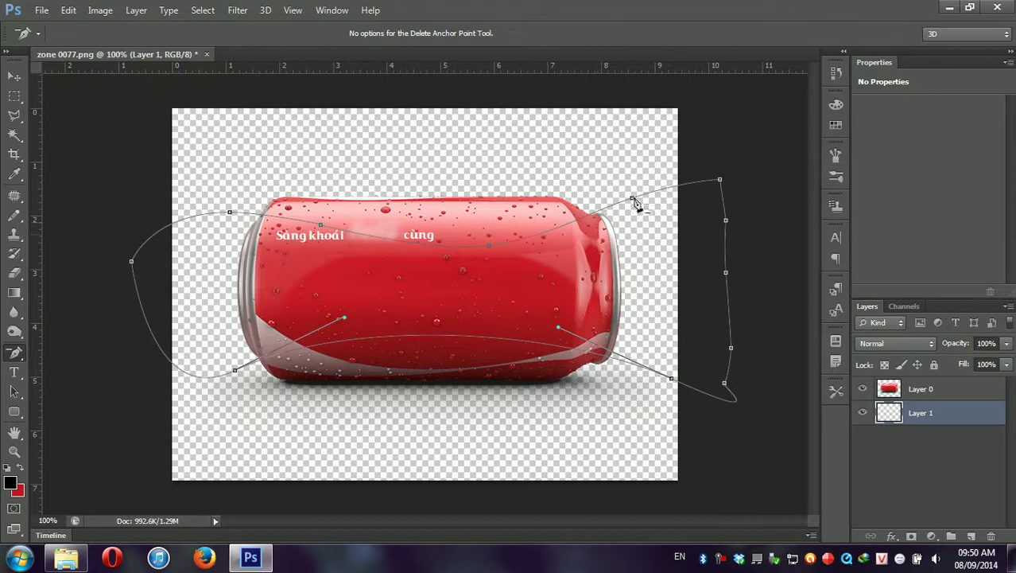
{"action": "left_click", "coordinate": [726, 222]}
{"action": "right_click", "coordinate": [15, 355]}
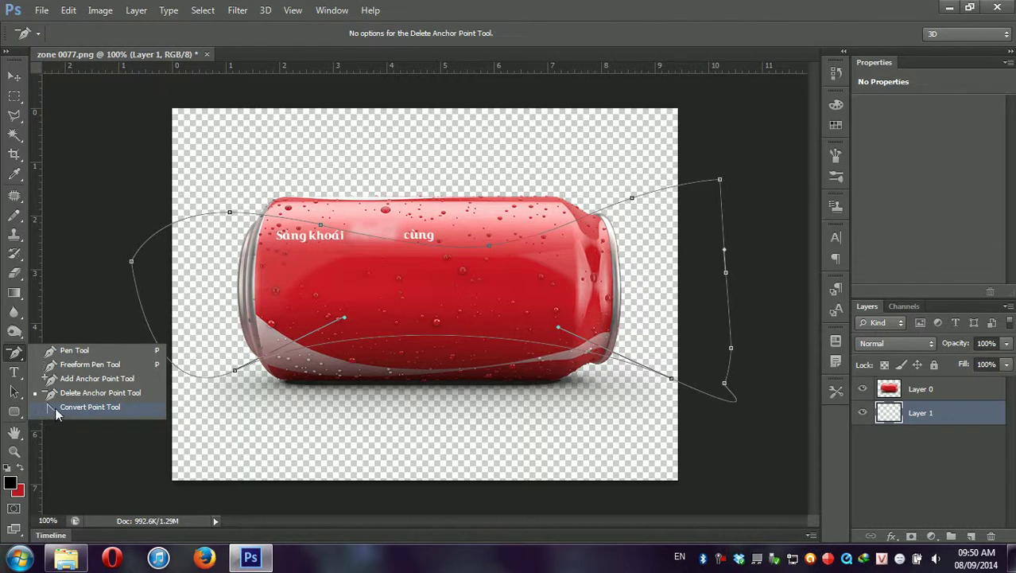
Pull direction handles on the lower-right and lower-left anchors to smooth the bottom curve
{"action": "left_click", "coordinate": [87, 409]}
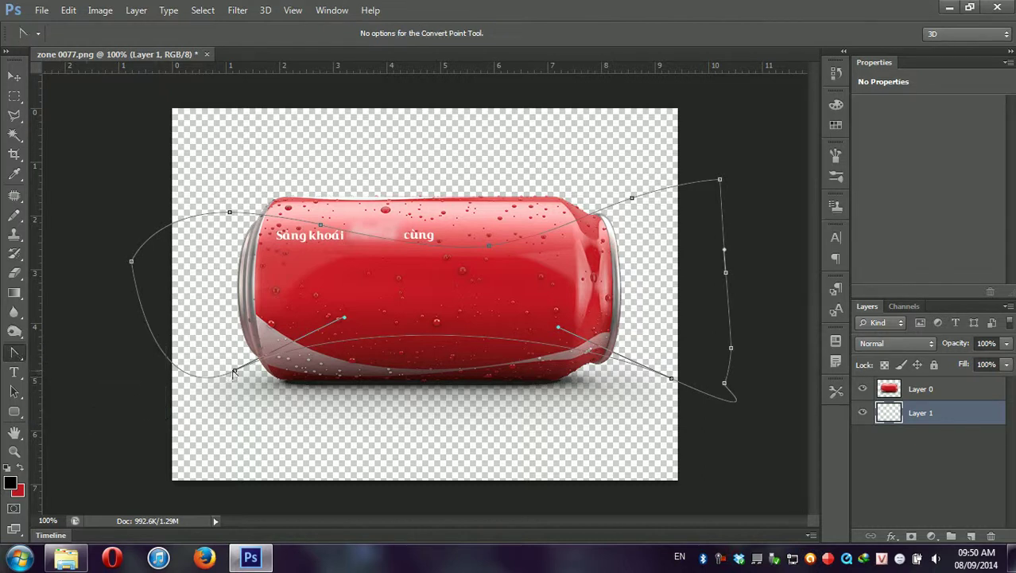
{"action": "mouse_move", "coordinate": [671, 380]}
{"action": "left_mouse_down"}
{"action": "mouse_move", "coordinate": [631, 355]}
{"action": "mouse_move", "coordinate": [623, 338]}
{"action": "left_mouse_up"}
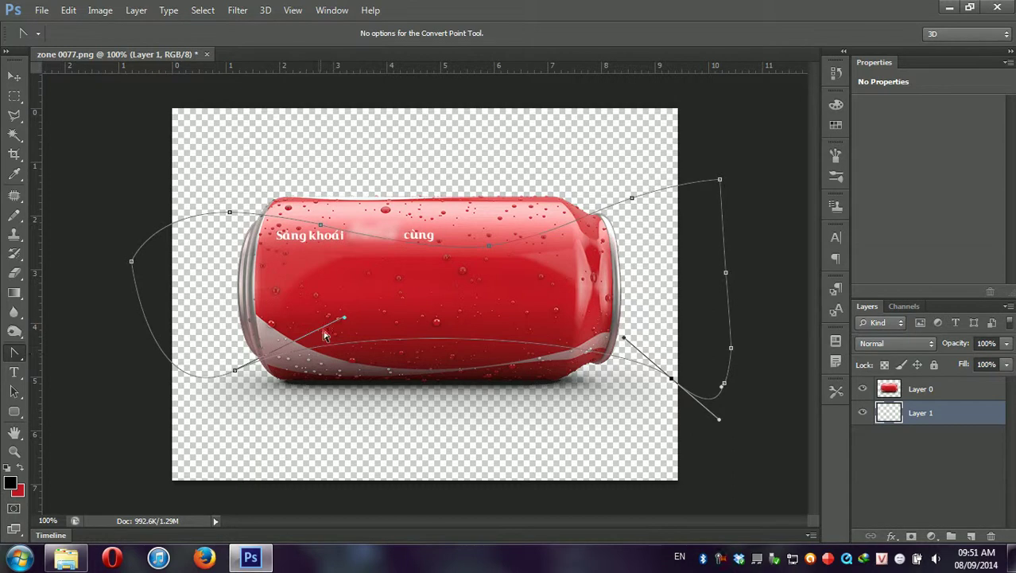
{"action": "mouse_move", "coordinate": [344, 317]}
{"action": "left_mouse_down"}
{"action": "mouse_move", "coordinate": [347, 336]}
{"action": "mouse_move", "coordinate": [369, 340]}
{"action": "left_mouse_up"}
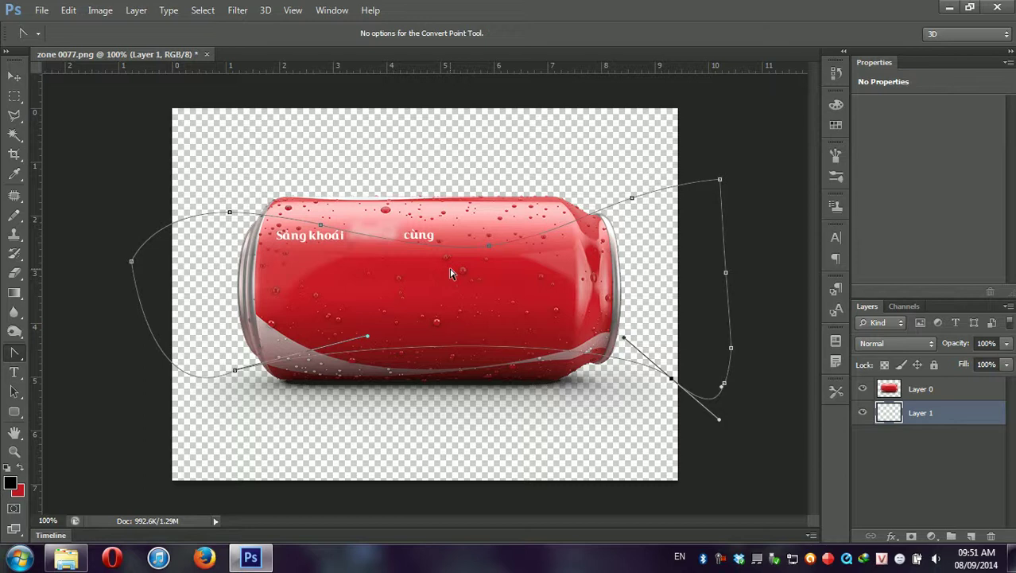
Convert the path to a selection and fill it red on Layer 1
{"action": "key", "text": "ctrl+Return"}
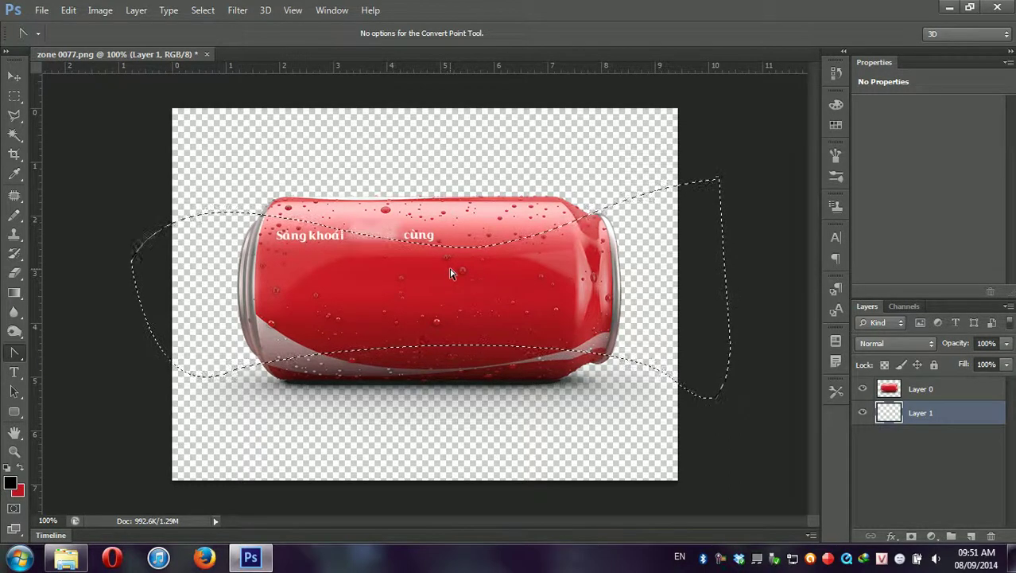
{"action": "key", "text": "alt+BackSpace"}
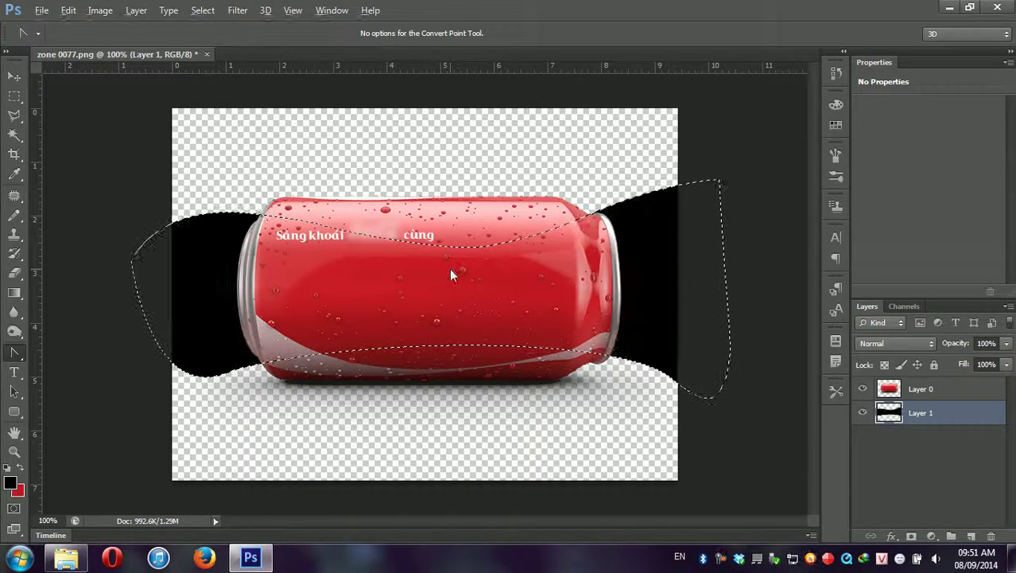
{"action": "key", "text": "ctrl+BackSpace"}
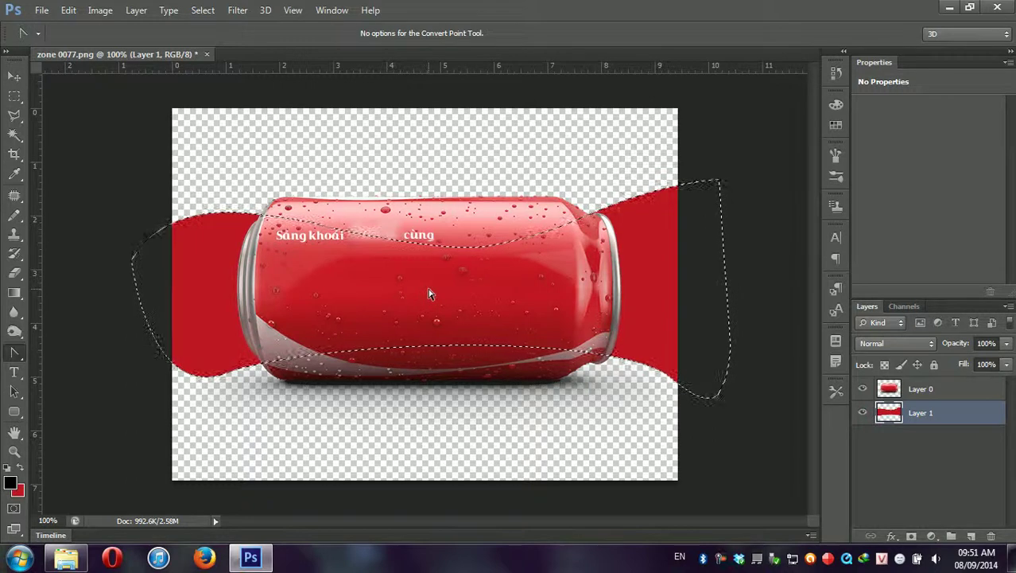
{"action": "key", "text": "ctrl+t"}
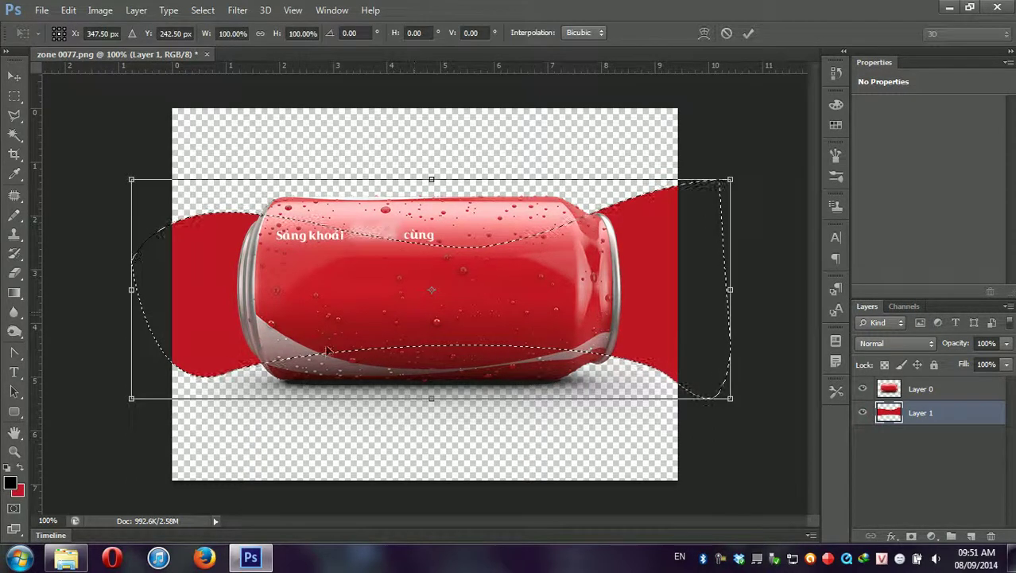
Stretch the red band out to the left and drop the selection
{"action": "left_click_drag", "start_coordinate": [130, 290], "coordinate": [65, 280]}
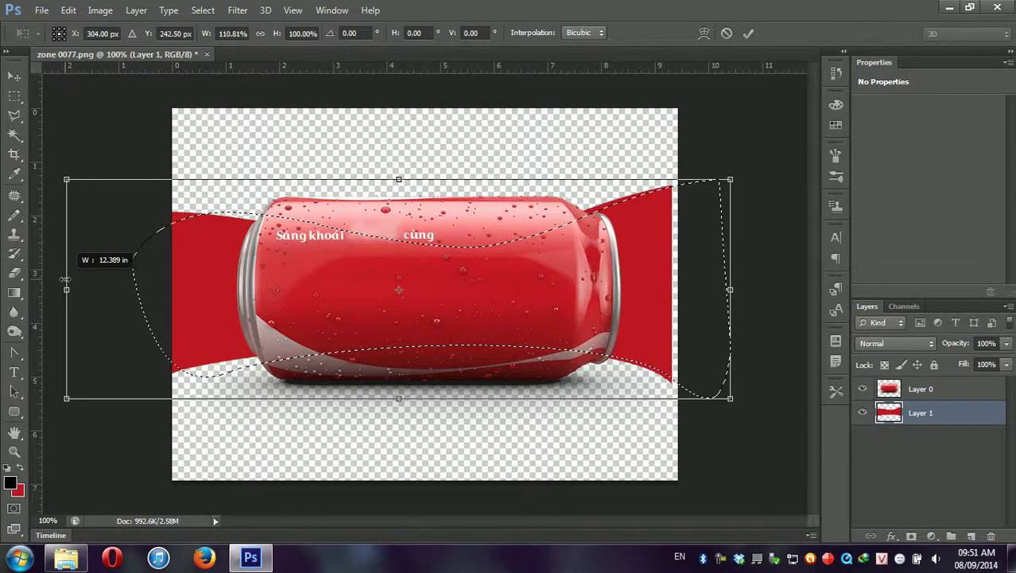
{"action": "key", "text": "Return"}
{"action": "key", "text": "ctrl+d"}
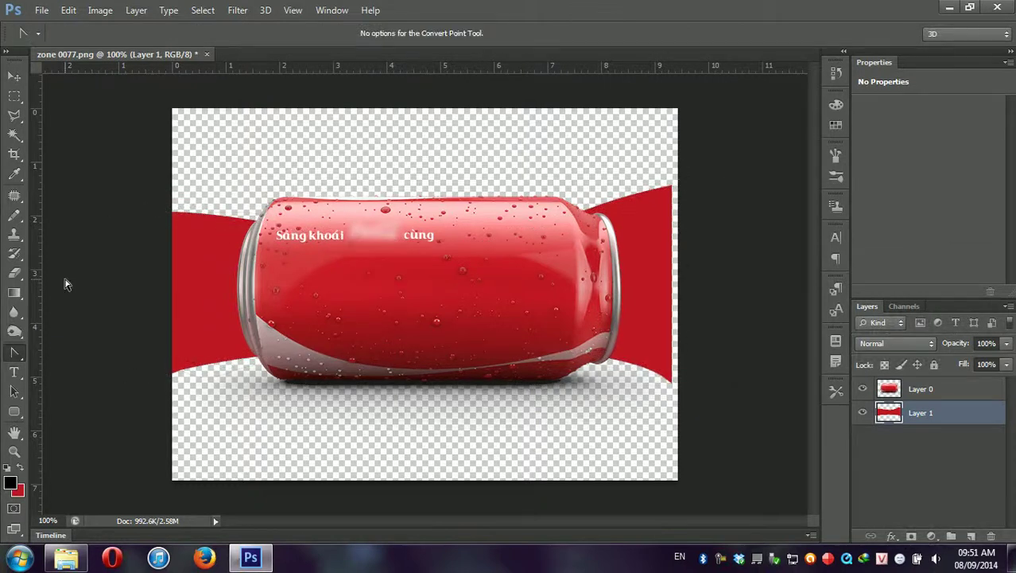
{"action": "key", "text": "ctrl+t"}
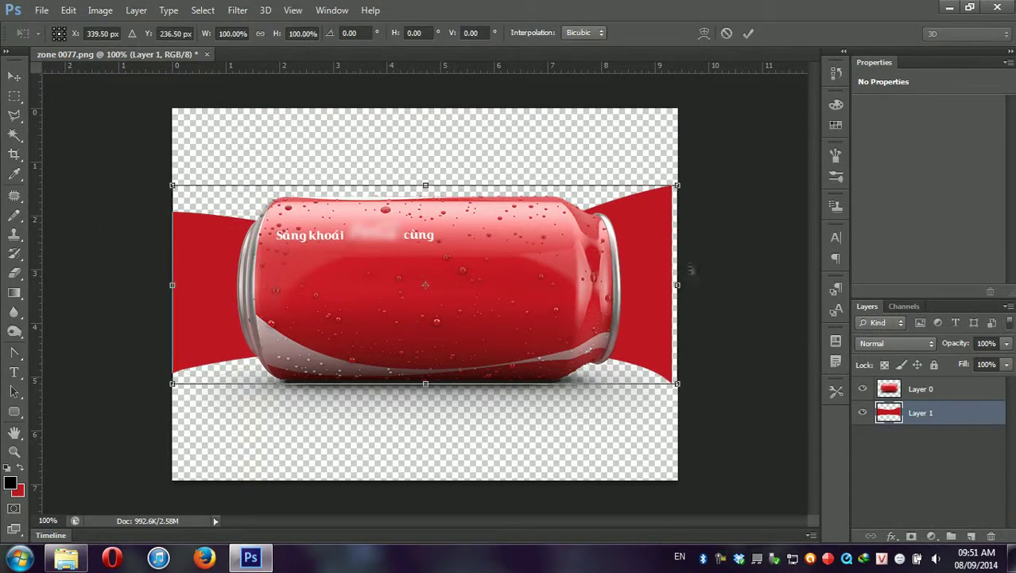
Scale the band to 130.78% × 117.23% and rotate it -5.05° so it rises rightward
{"action": "left_click_drag", "start_coordinate": [677, 284], "coordinate": [742, 284]}
{"action": "mouse_move", "coordinate": [652, 302]}
{"action": "left_mouse_down"}
{"action": "mouse_move", "coordinate": [659, 271]}
{"action": "mouse_move", "coordinate": [594, 268]}
{"action": "left_mouse_up"}
{"action": "left_click_drag", "start_coordinate": [678, 150], "coordinate": [777, 113]}
{"action": "left_click_drag", "start_coordinate": [84, 344], "coordinate": [91, 396]}
{"action": "left_click_drag", "start_coordinate": [726, 276], "coordinate": [715, 315]}
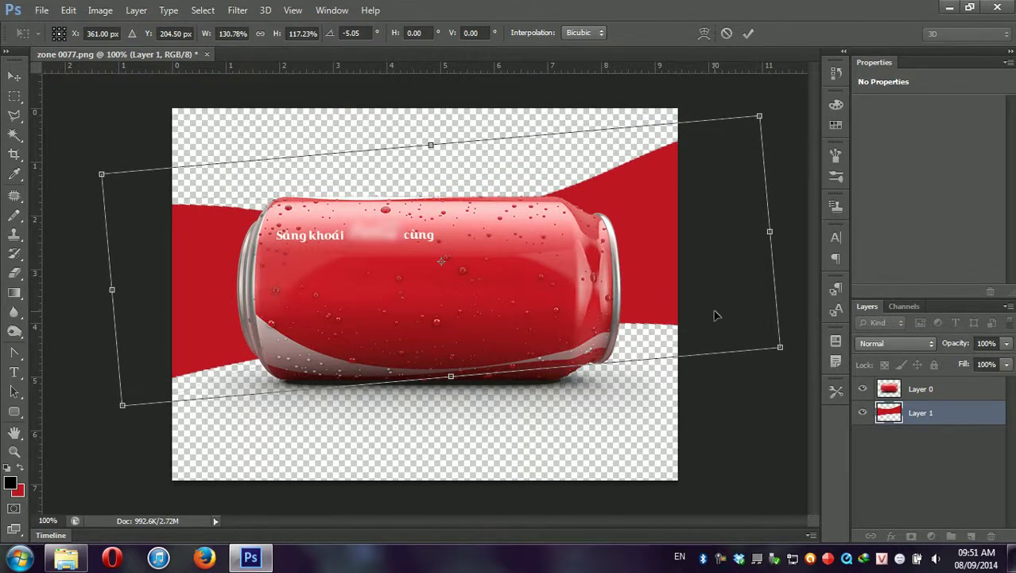
{"action": "key", "text": "Return"}
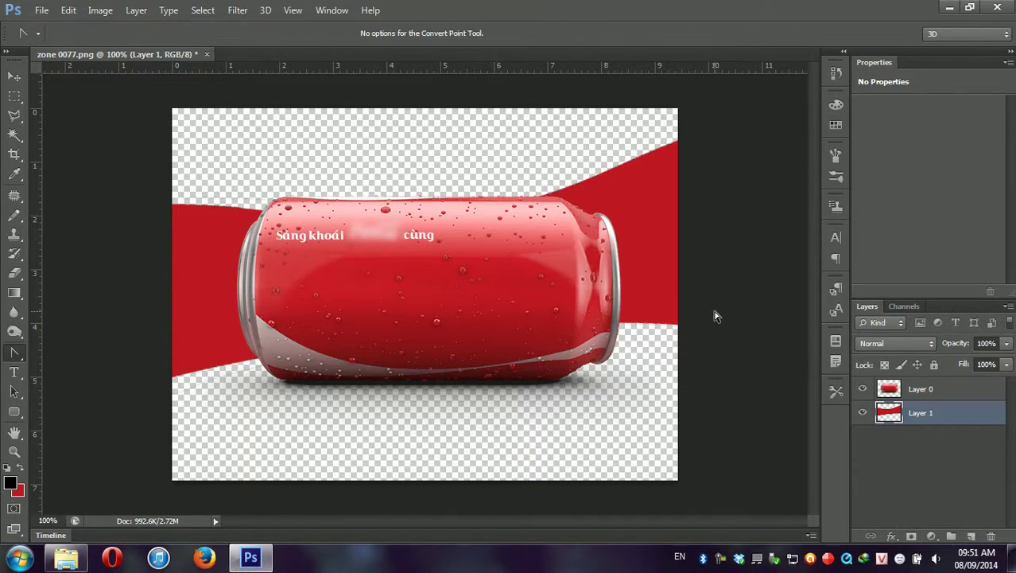
Duplicate the band as Layer 1 copy and fill it with pale pink #f4eaea
{"action": "key", "text": "ctrl+j"}
{"action": "left_click_drag", "start_coordinate": [884, 407], "coordinate": [890, 416]}
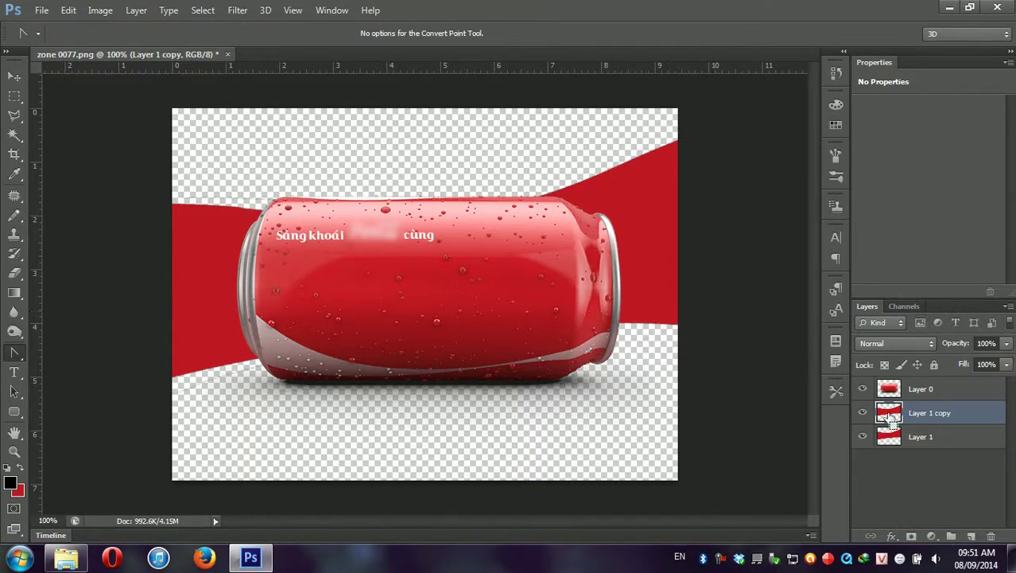
{"action": "left_click", "coordinate": [889, 416], "text": "ctrl"}
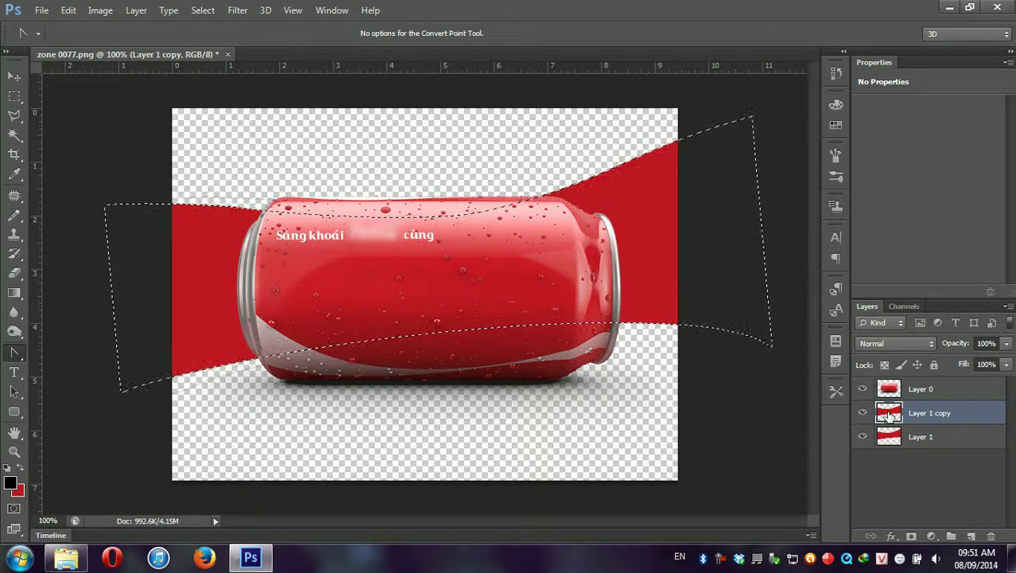
{"action": "left_click", "coordinate": [10, 483]}
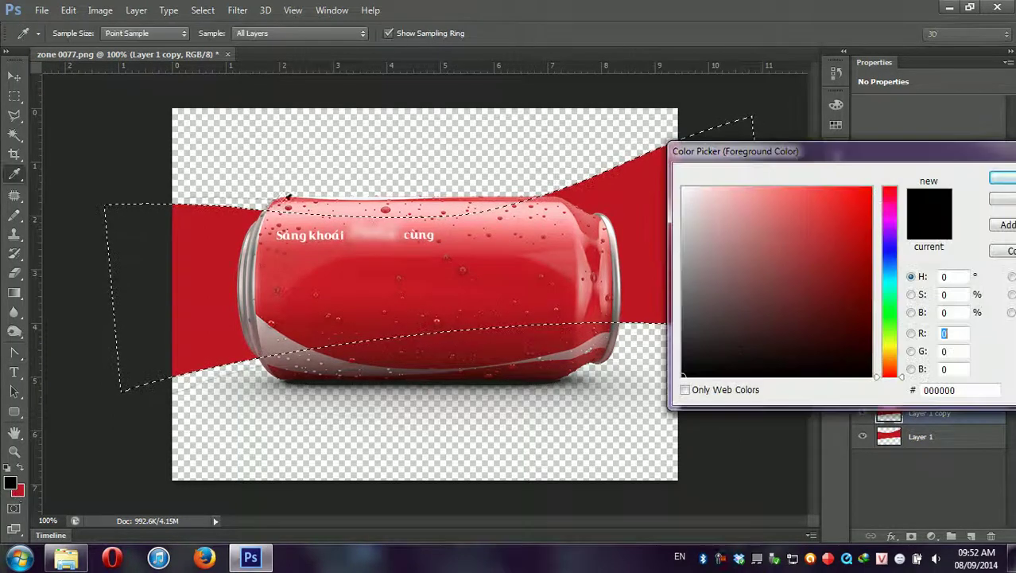
{"action": "left_click", "coordinate": [685, 194]}
{"action": "left_click", "coordinate": [1004, 180]}
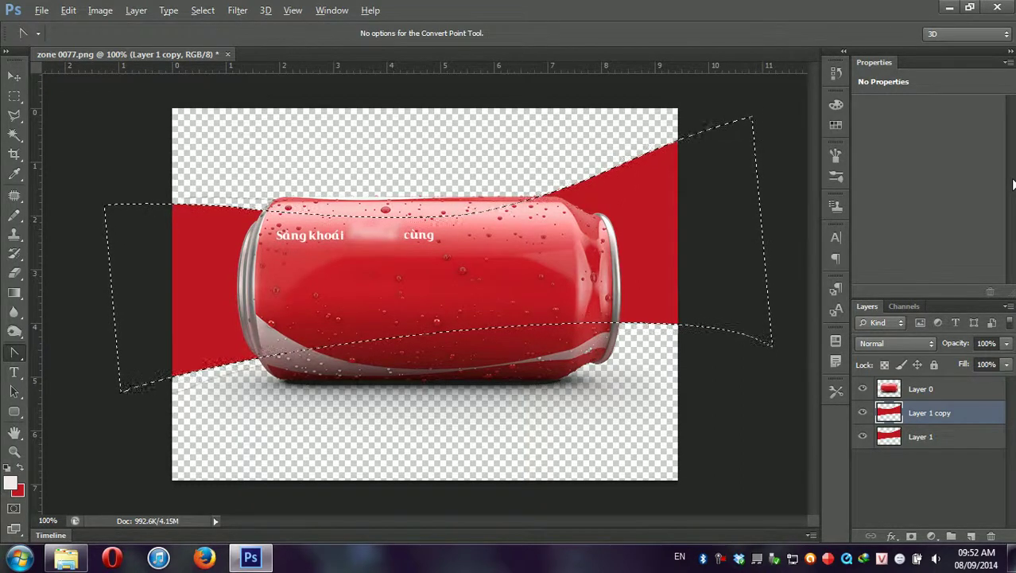
{"action": "key", "text": "alt+BackSpace"}
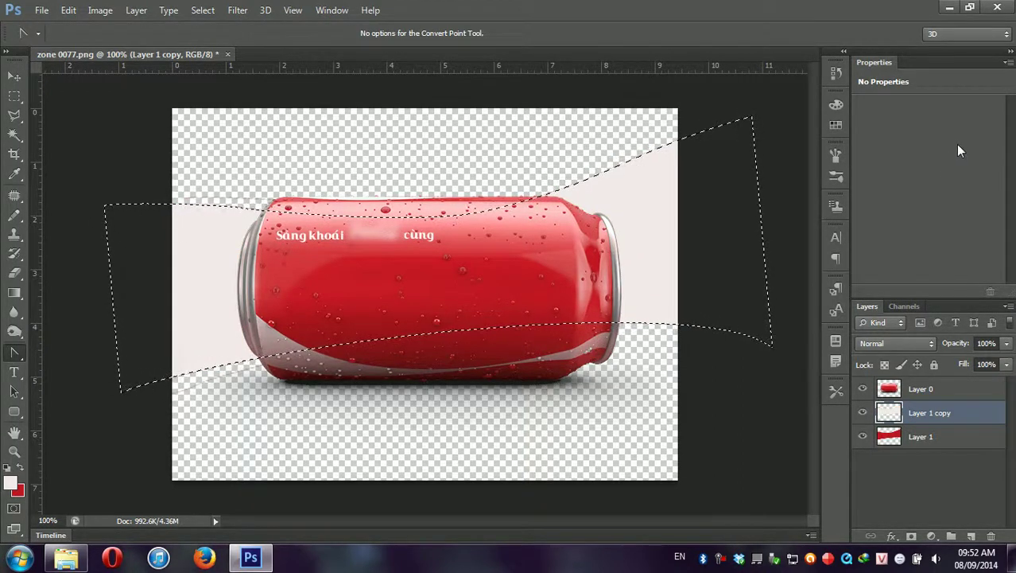
{"action": "key", "text": "ctrl+d"}
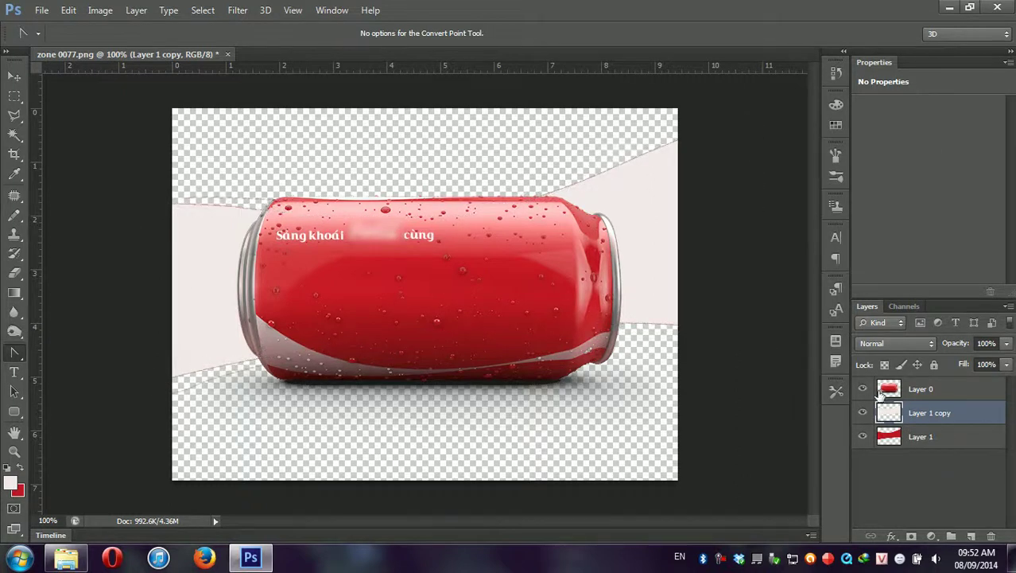
Give Layer 1 copy a size-18 Drop Shadow and move it below Layer 1
{"action": "right_click", "coordinate": [889, 423]}
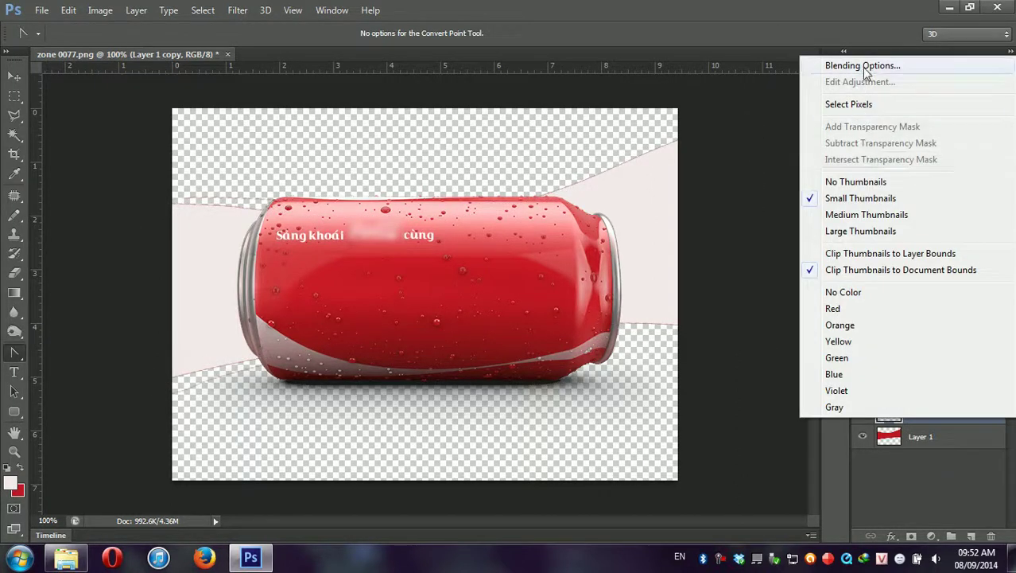
{"action": "left_click", "coordinate": [865, 66]}
{"action": "left_click", "coordinate": [627, 348]}
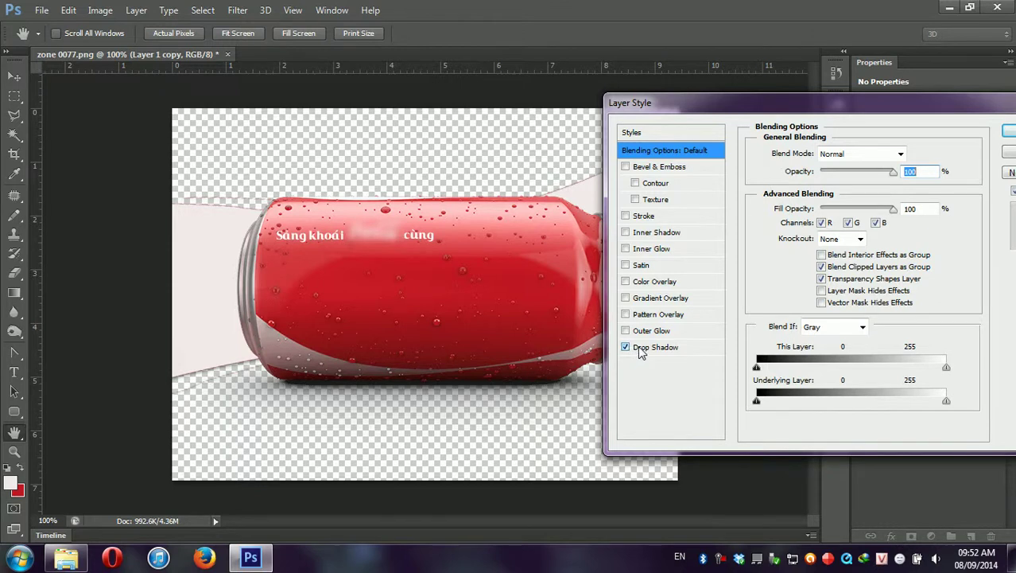
{"action": "left_click", "coordinate": [641, 348]}
{"action": "left_click_drag", "start_coordinate": [811, 251], "coordinate": [828, 256]}
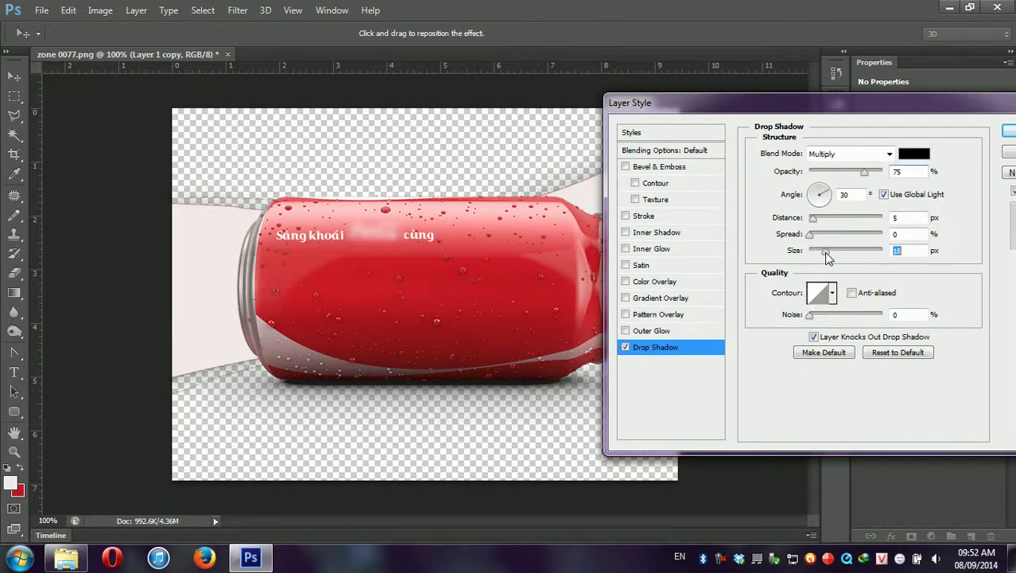
{"action": "left_click", "coordinate": [1007, 130]}
{"action": "left_click_drag", "start_coordinate": [899, 427], "coordinate": [896, 478]}
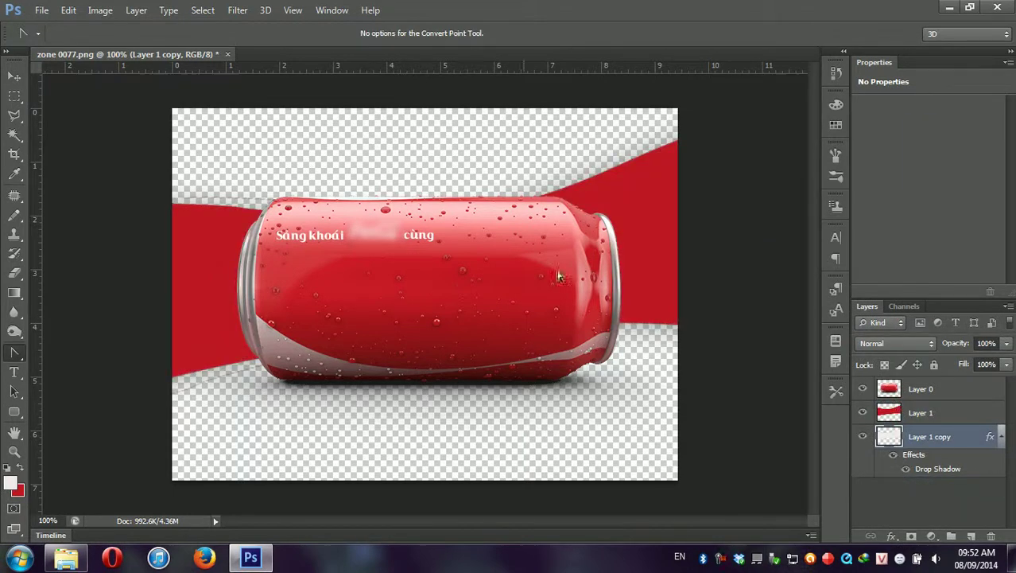
Nudge the white band up, flip it horizontally, and lower it to Y 212 px
{"action": "left_click", "coordinate": [14, 77]}
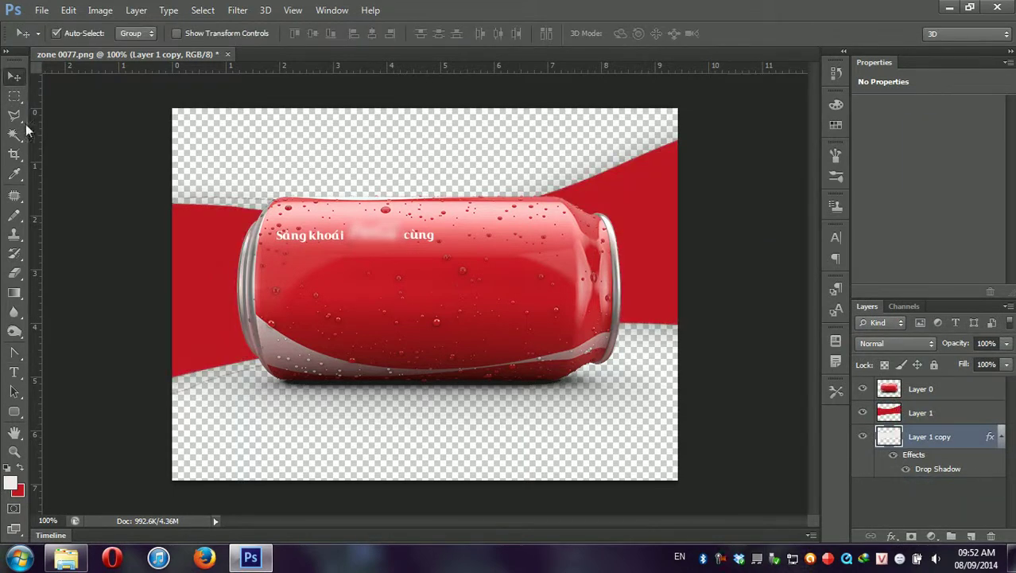
{"action": "key", "text": "Up"}
{"action": "key", "text": "Up"}
{"action": "key", "text": "Up"}
{"action": "key", "text": "Up"}
{"action": "key", "text": "Up"}
{"action": "key", "text": "Up"}
{"action": "key", "text": "Up"}
{"action": "key", "text": "Up"}
{"action": "key", "text": "Up"}
{"action": "key", "text": "Up"}
{"action": "key", "text": "Up"}
{"action": "key", "text": "Up"}
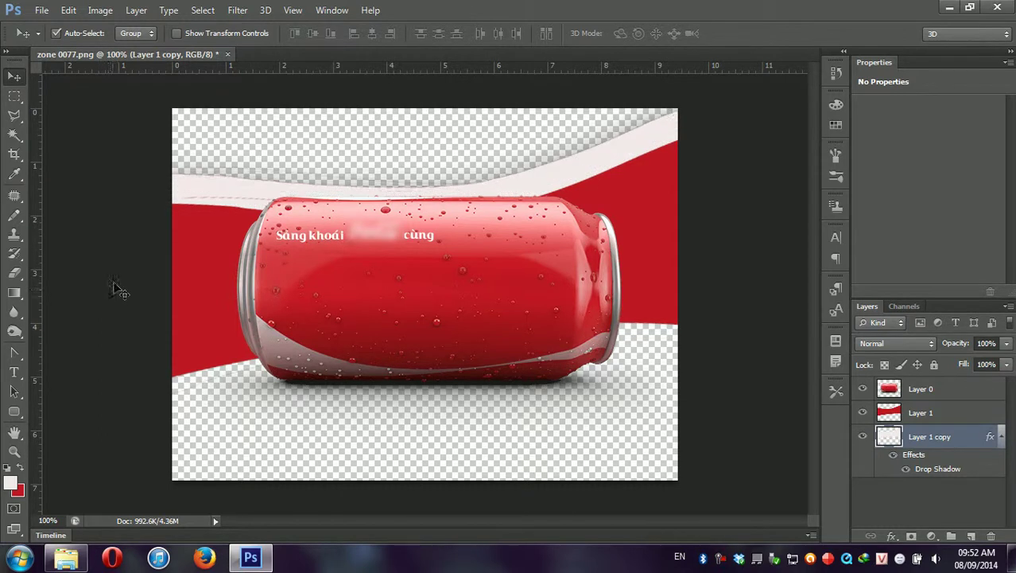
{"action": "key", "text": "ctrl+t"}
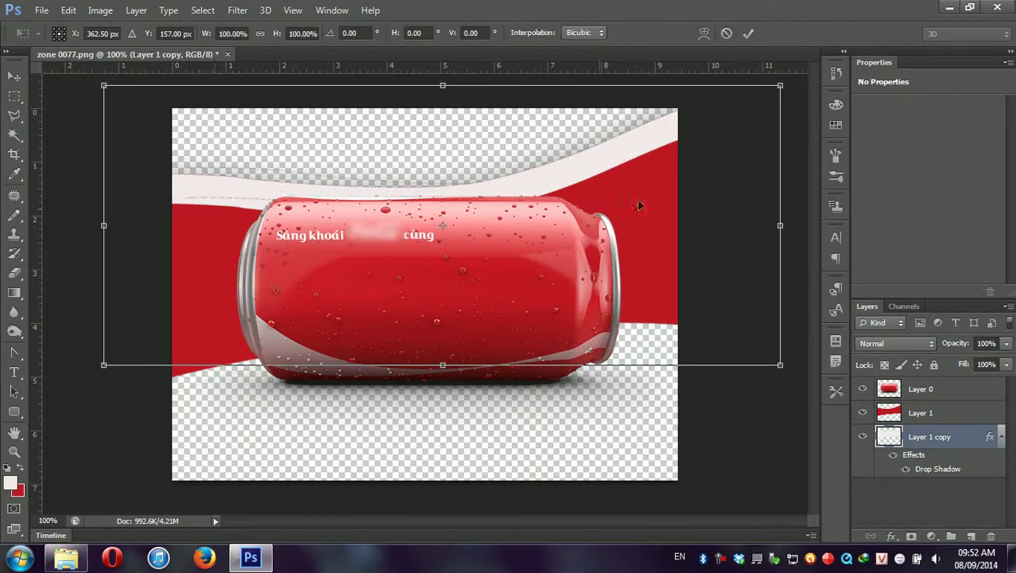
{"action": "right_click", "coordinate": [185, 192]}
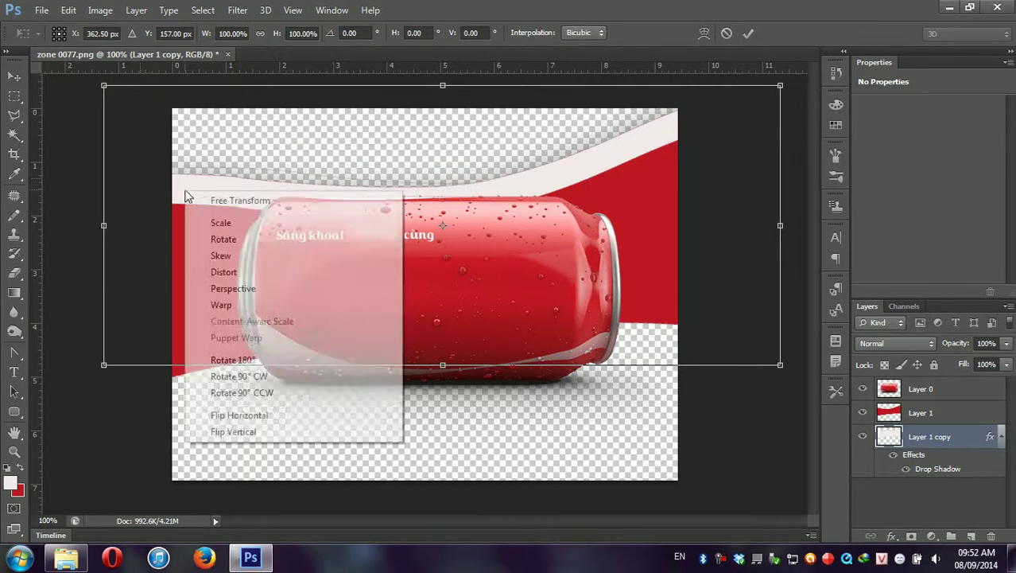
{"action": "left_click", "coordinate": [229, 415]}
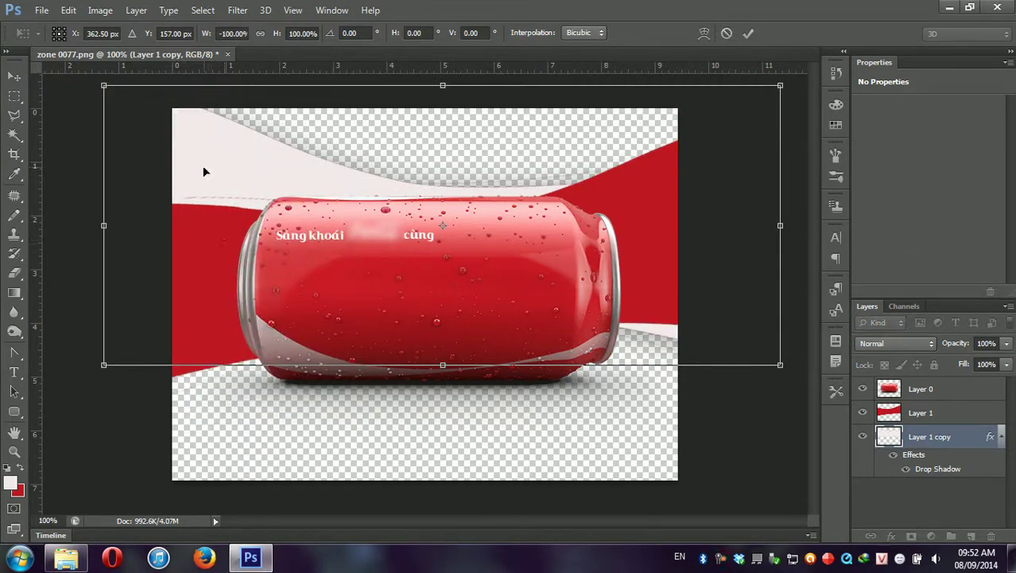
{"action": "left_click_drag", "start_coordinate": [203, 171], "coordinate": [207, 212]}
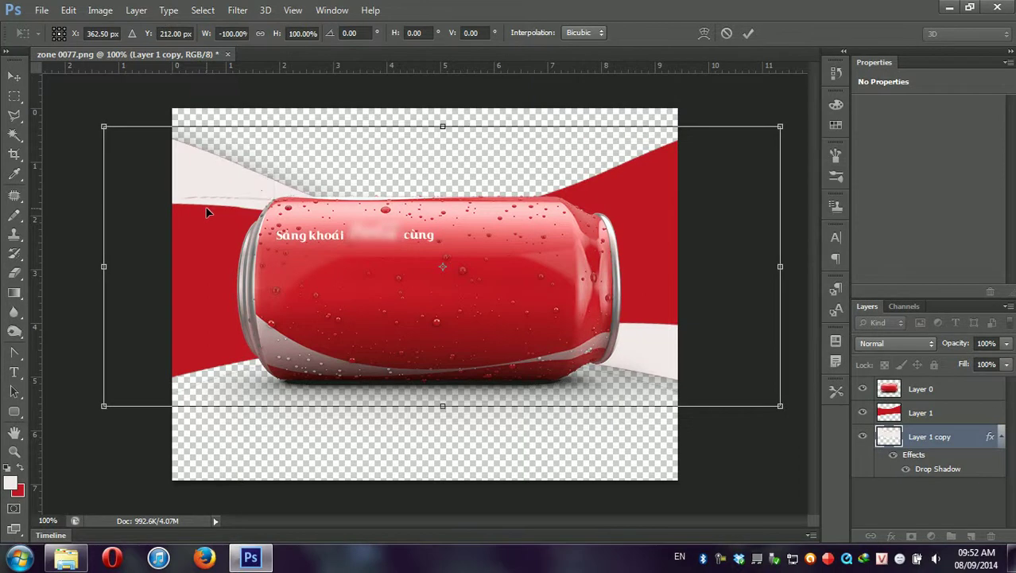
{"action": "key", "text": "Return"}
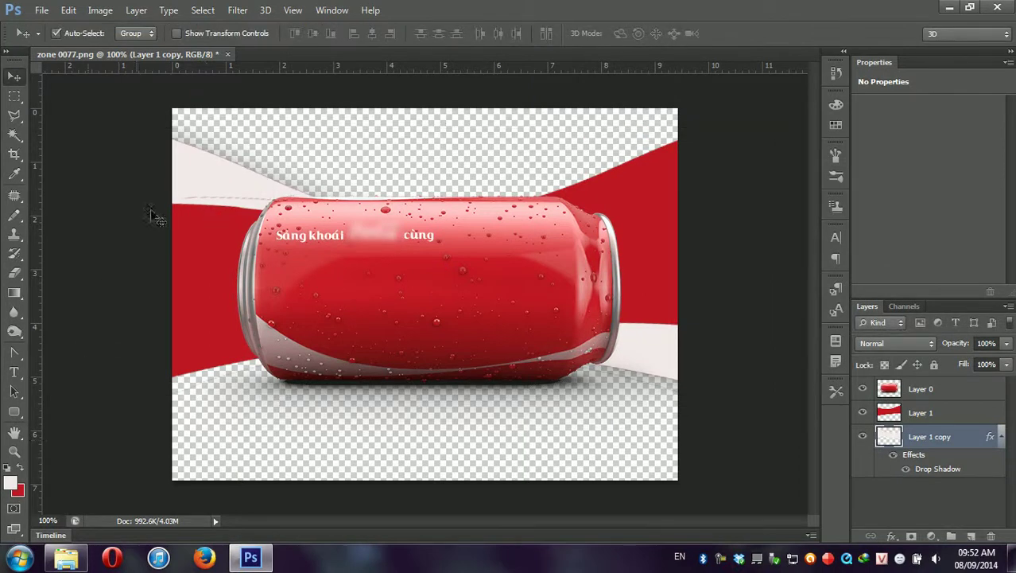
Create a new type layer on the can and bring up the Bonus1 font folder
{"action": "left_click", "coordinate": [894, 390]}
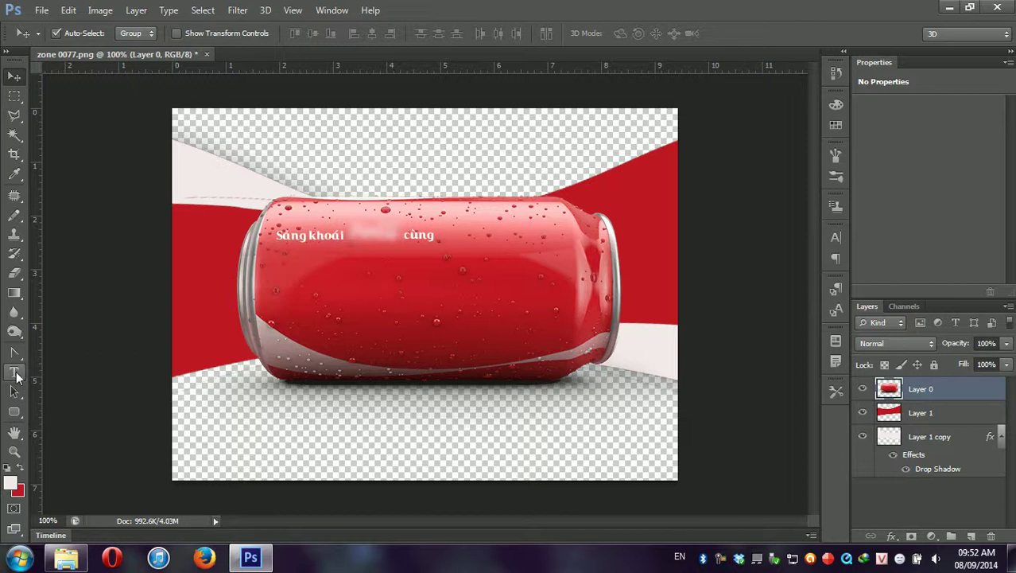
{"action": "left_click", "coordinate": [15, 373]}
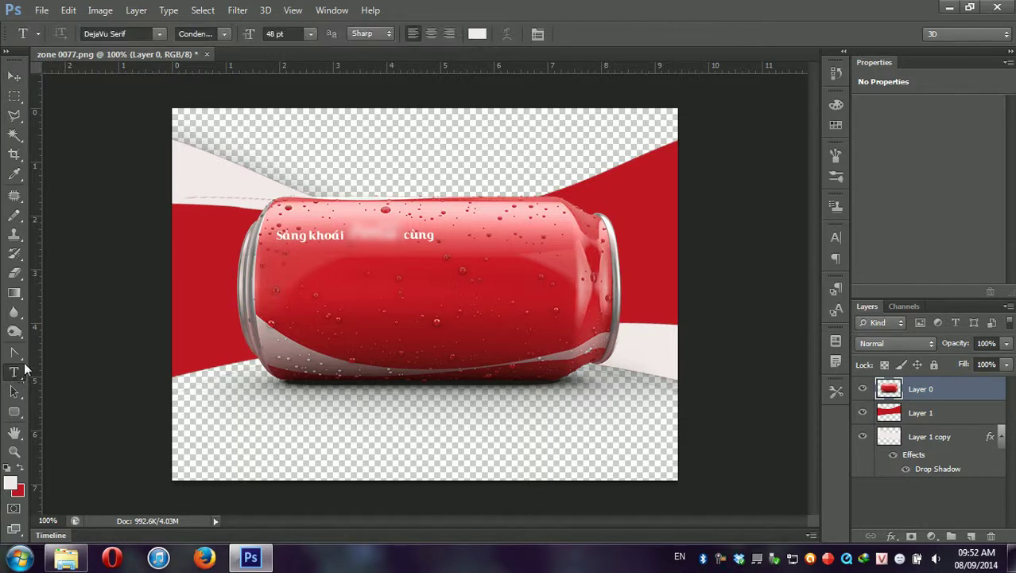
{"action": "left_click", "coordinate": [296, 297]}
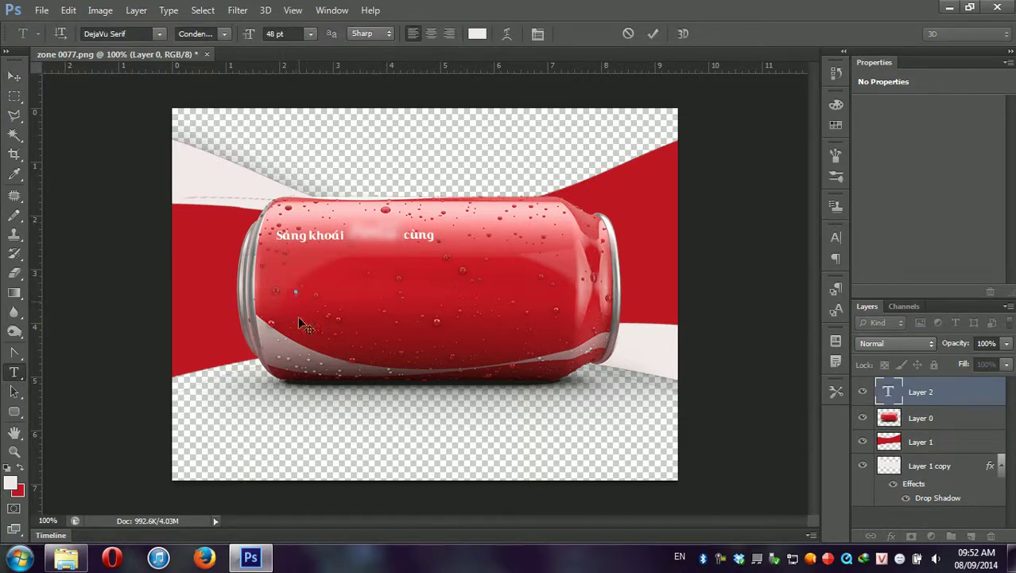
{"action": "left_click", "coordinate": [158, 34]}
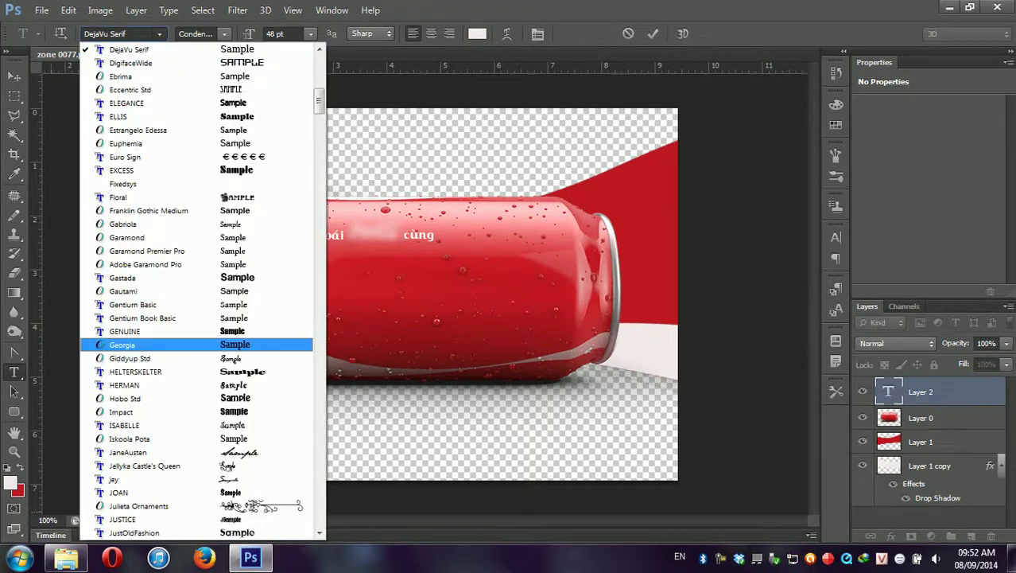
{"action": "left_click", "coordinate": [78, 546]}
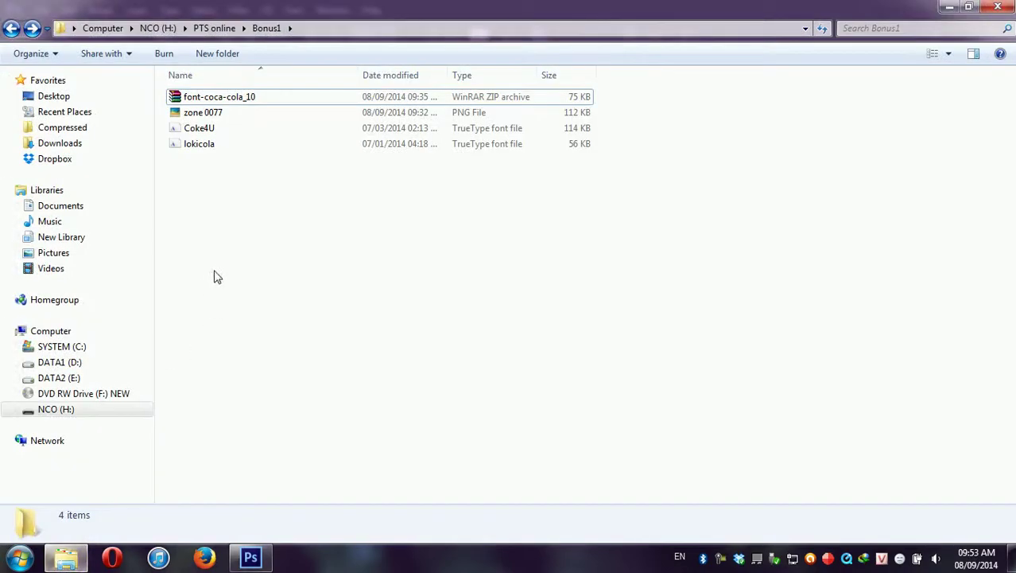
Select the Coke4U and lokicola font files in Explorer, then return to the Photoshop can design
{"action": "left_click_drag", "start_coordinate": [207, 195], "coordinate": [212, 131]}
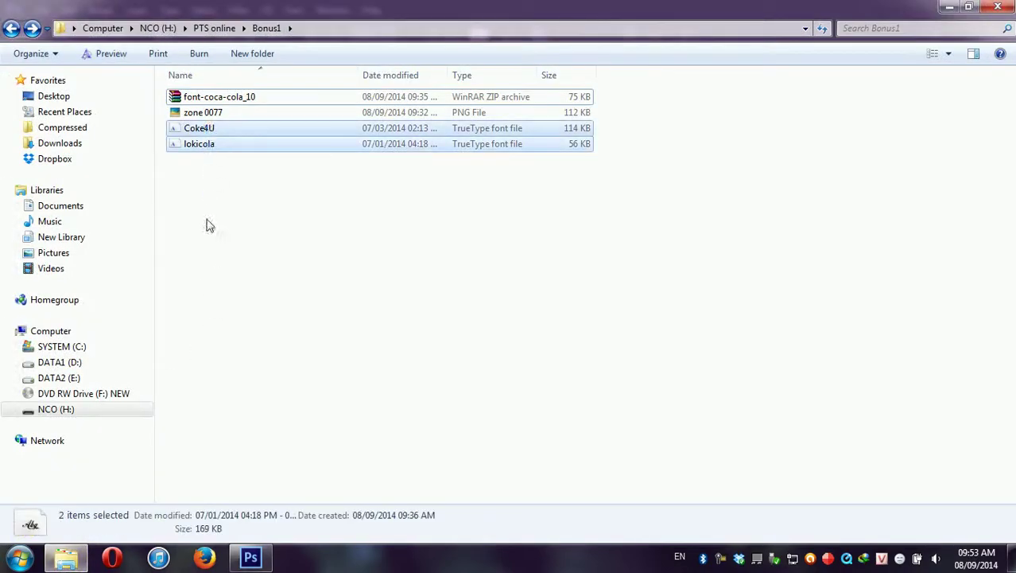
{"action": "right_click", "coordinate": [200, 144]}
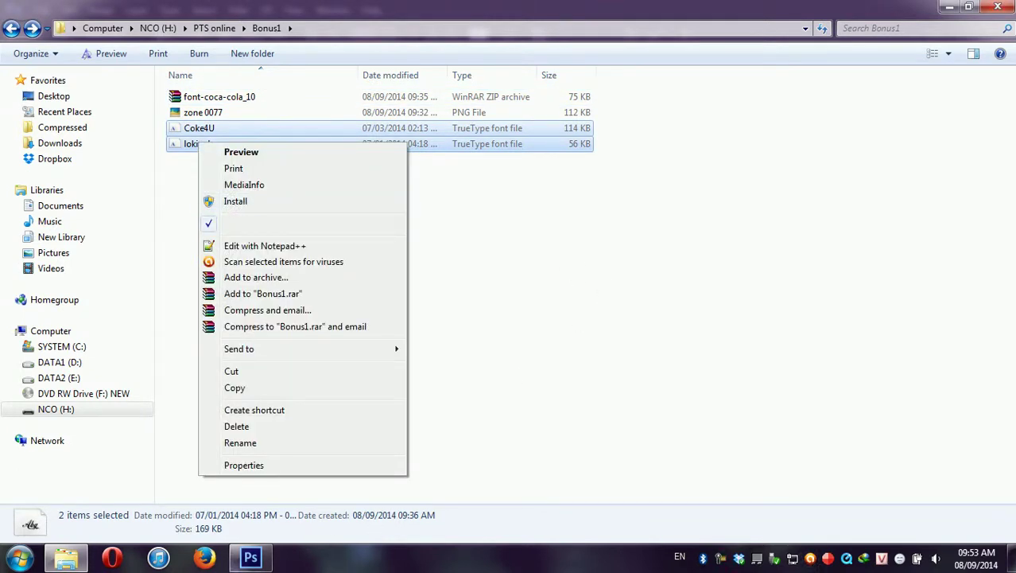
{"action": "left_click", "coordinate": [251, 558]}
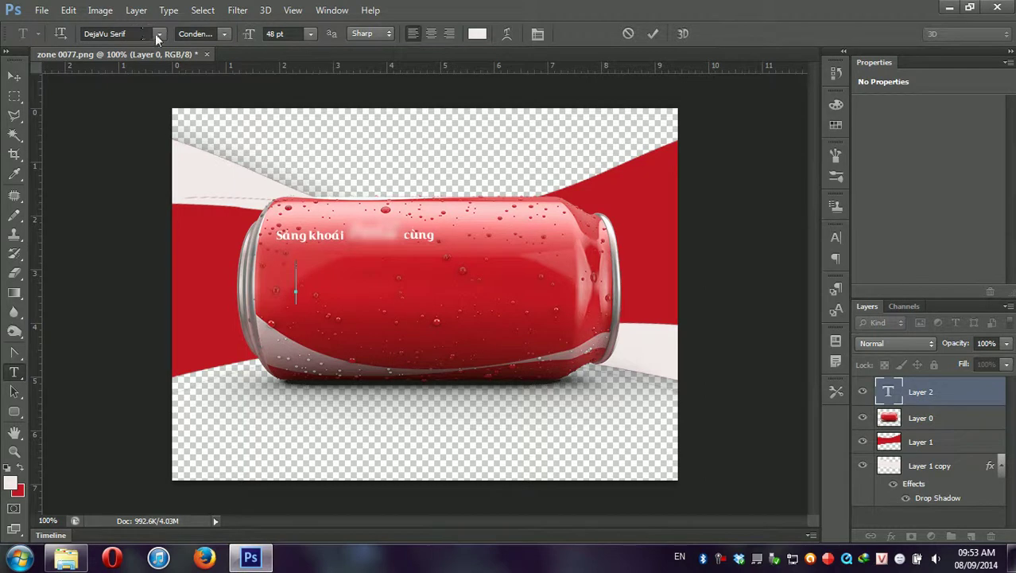
Set the font to Loki Cola, type the person's name across the can, and select it
{"action": "left_click", "coordinate": [159, 35]}
{"action": "left_click_drag", "start_coordinate": [318, 101], "coordinate": [318, 116]}
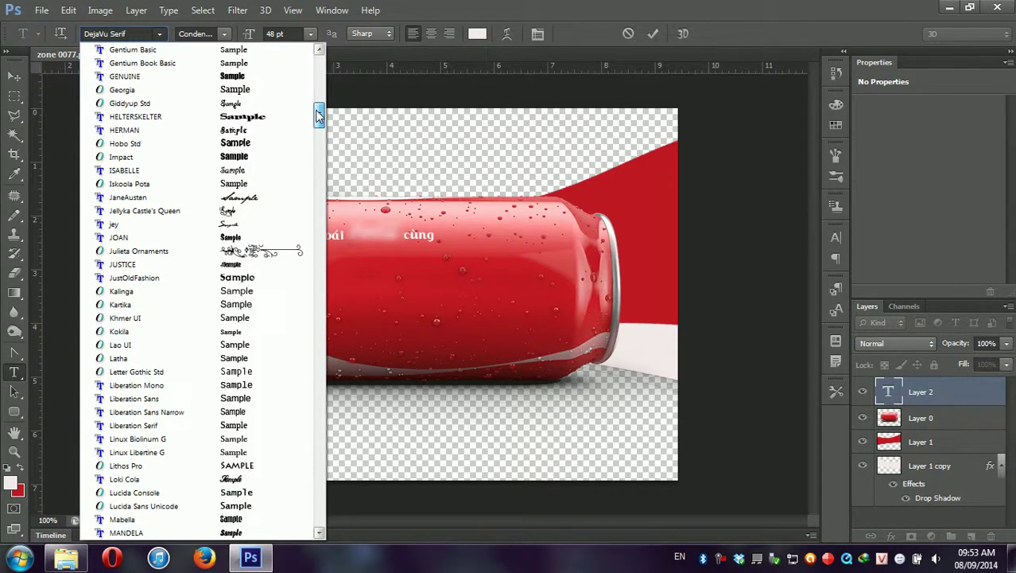
{"action": "left_click_drag", "start_coordinate": [317, 115], "coordinate": [318, 125]}
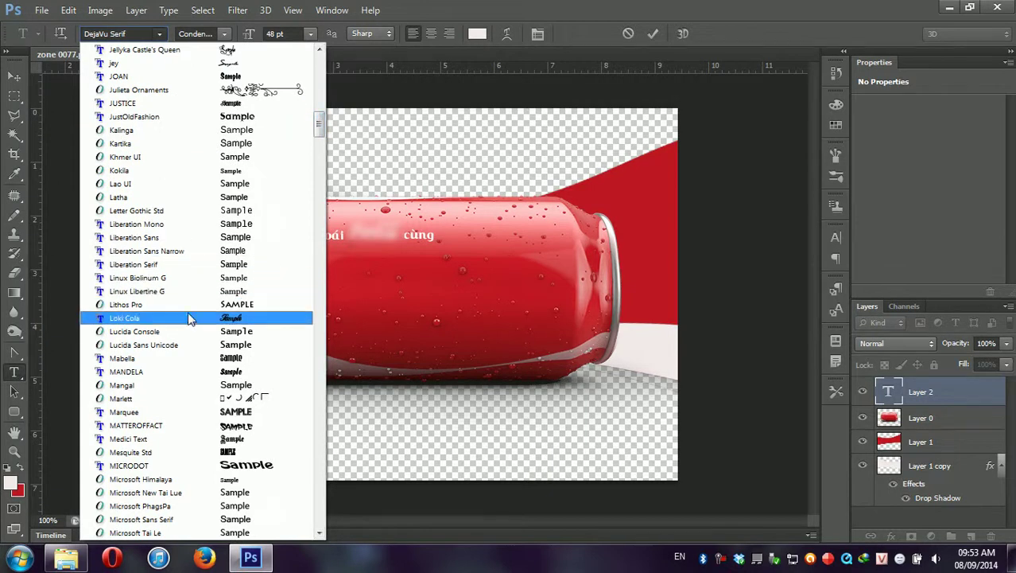
{"action": "left_click", "coordinate": [190, 319]}
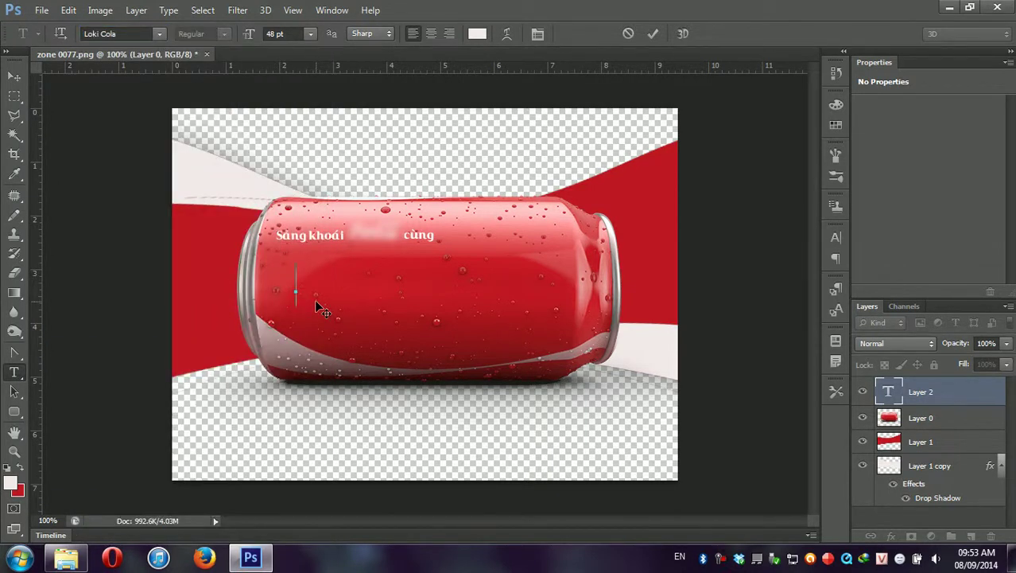
{"action": "type", "text": "Leo"}
{"action": "type", "text": "Quoc "}
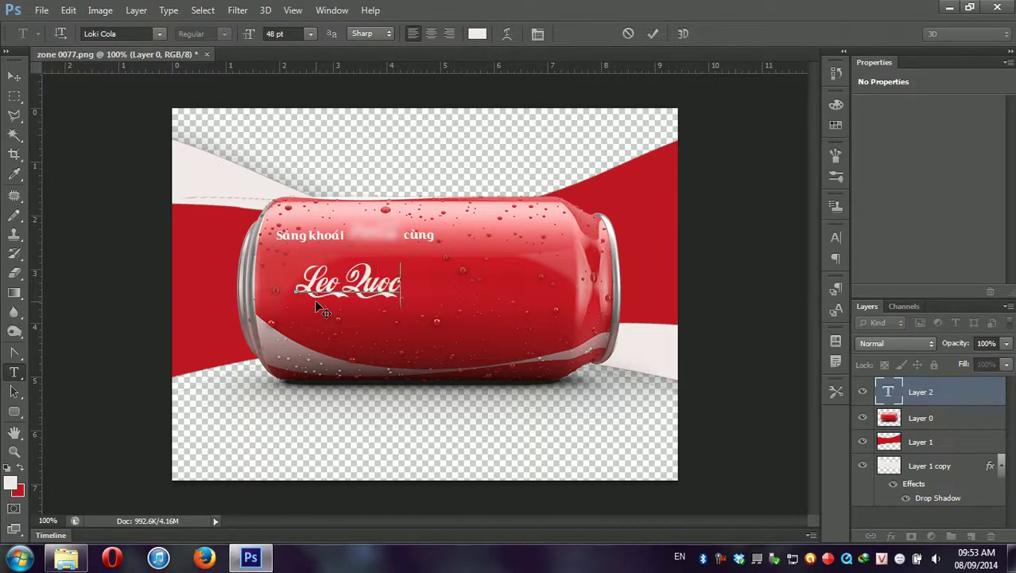
{"action": "type", "text": "Viet"}
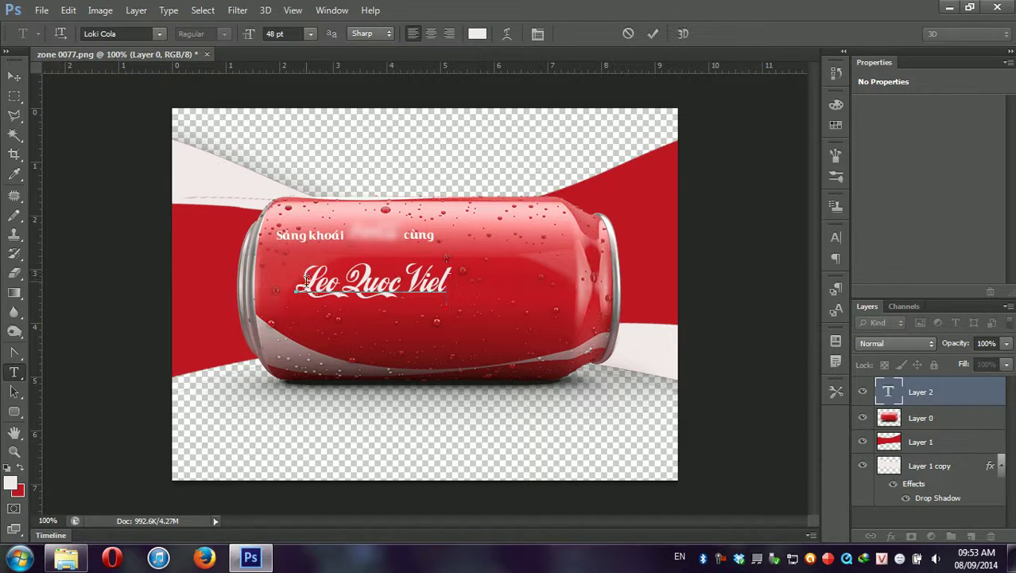
{"action": "left_click_drag", "start_coordinate": [297, 285], "coordinate": [448, 285]}
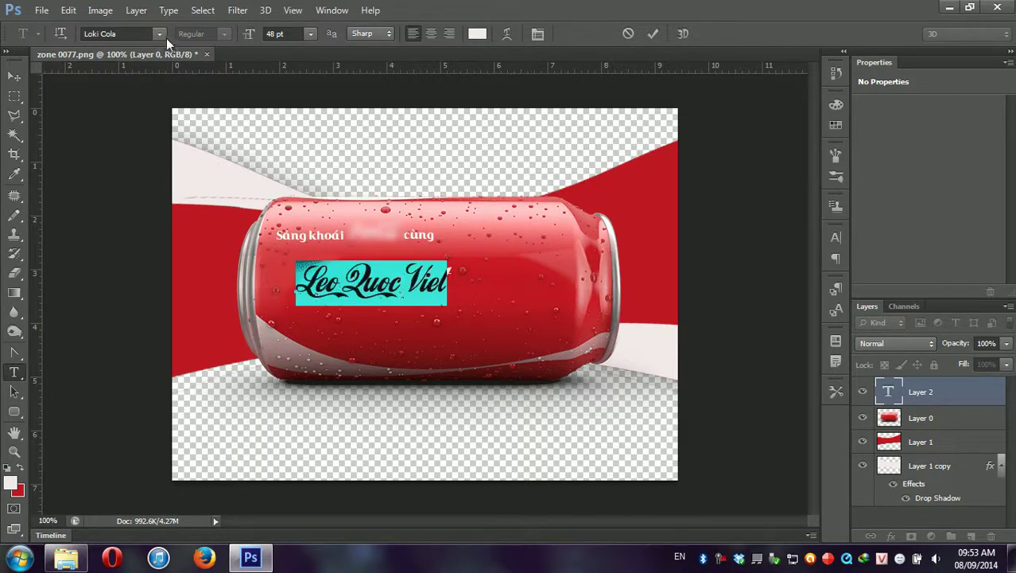
Change the selected name's font to Coke4U
{"action": "left_click", "coordinate": [159, 33]}
{"action": "scroll", "coordinate": [318, 125], "scroll_direction": "up", "scroll_amount": 7}
{"action": "scroll", "coordinate": [320, 119], "scroll_direction": "up", "scroll_amount": 5}
{"action": "scroll", "coordinate": [321, 111], "scroll_direction": "up", "scroll_amount": 5}
{"action": "scroll", "coordinate": [322, 102], "scroll_direction": "up", "scroll_amount": 5}
{"action": "scroll", "coordinate": [324, 93], "scroll_direction": "up", "scroll_amount": 5}
{"action": "left_click_drag", "start_coordinate": [323, 89], "coordinate": [321, 71]}
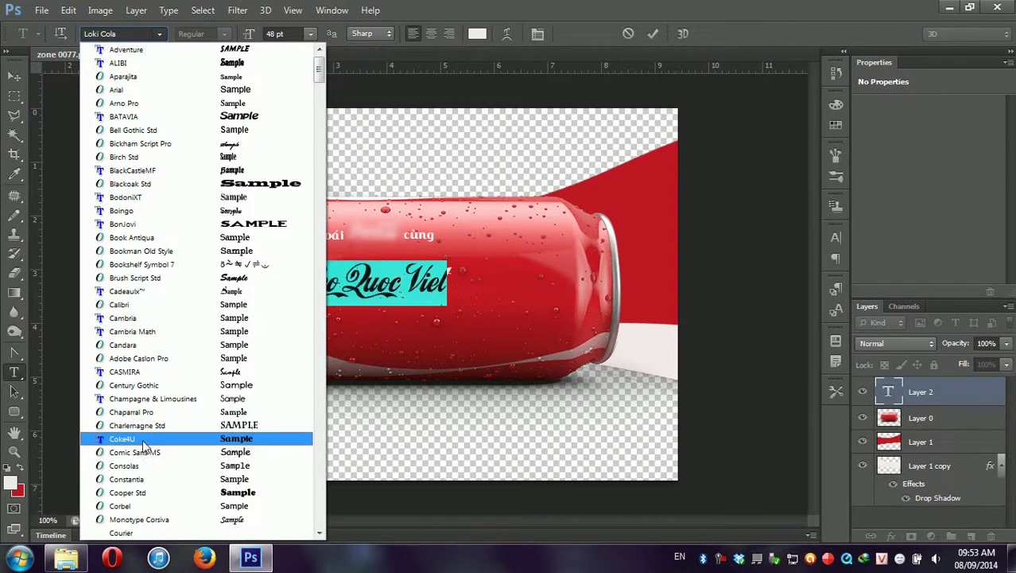
{"action": "left_click", "coordinate": [143, 442]}
Add Vietnamese accents to the o and e, remove the extra c, and commit the text
{"action": "left_click", "coordinate": [449, 291]}
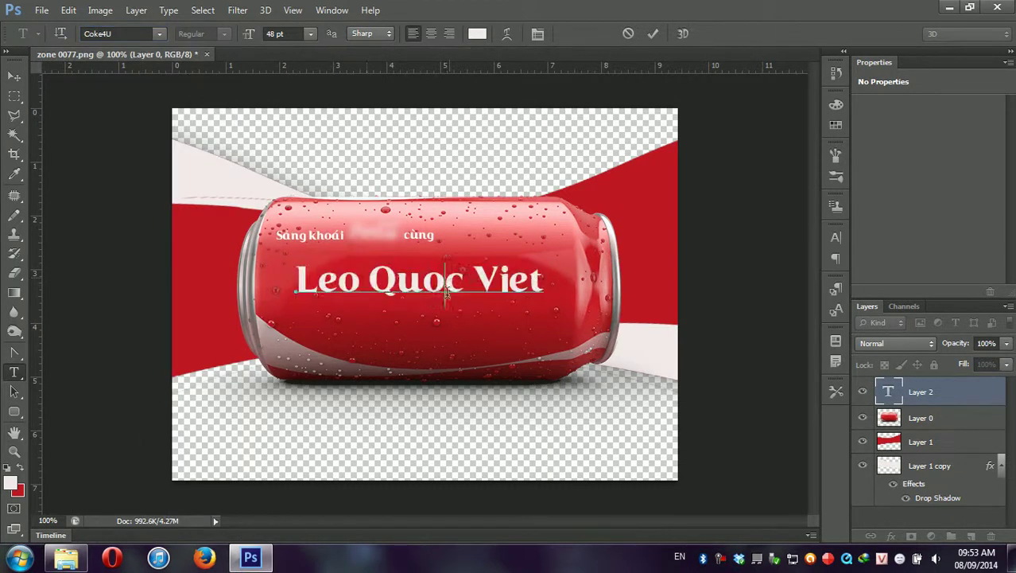
{"action": "left_click_drag", "start_coordinate": [424, 282], "coordinate": [446, 284]}
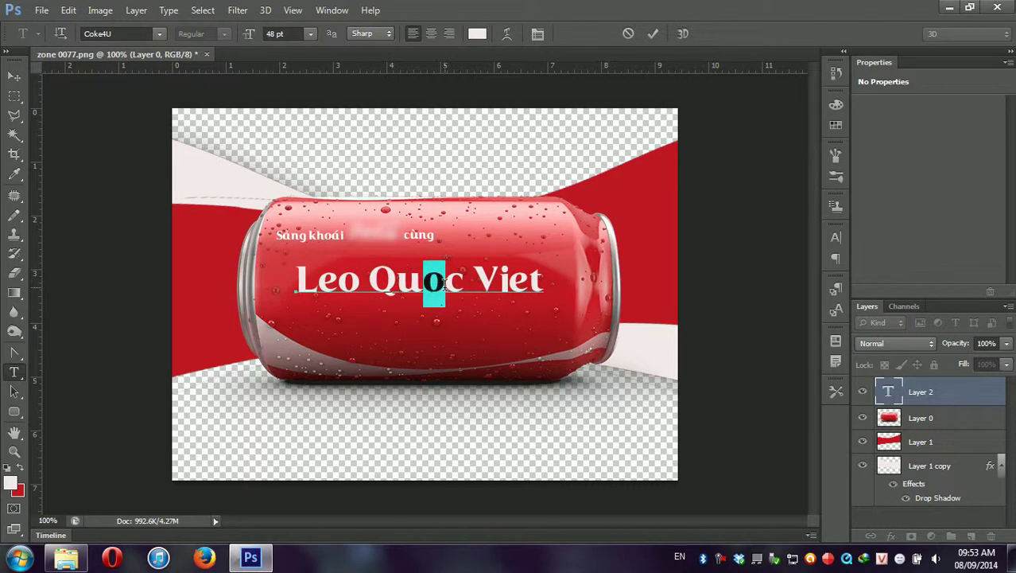
{"action": "type", "text": "oosc"}
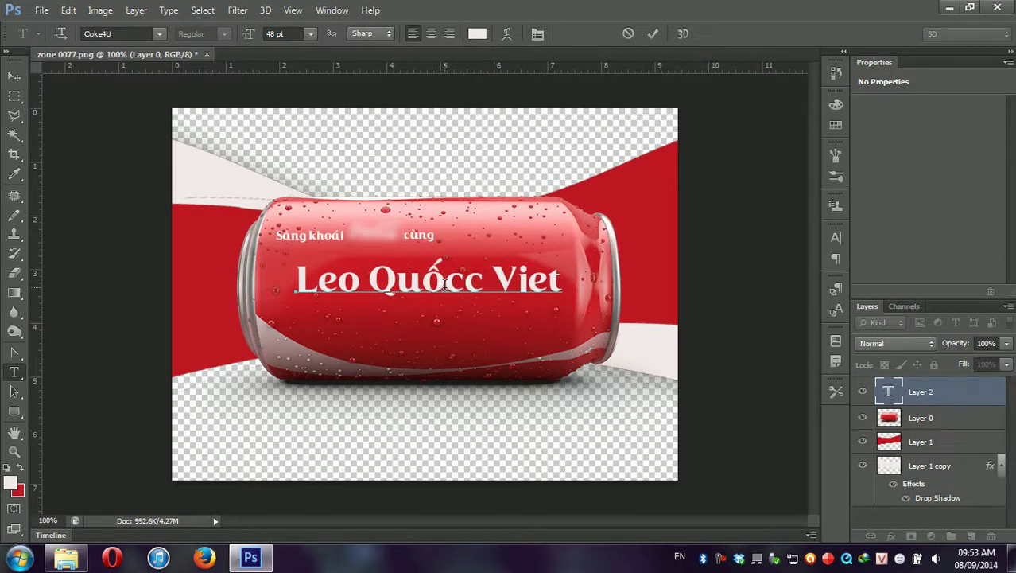
{"action": "key", "text": "Delete"}
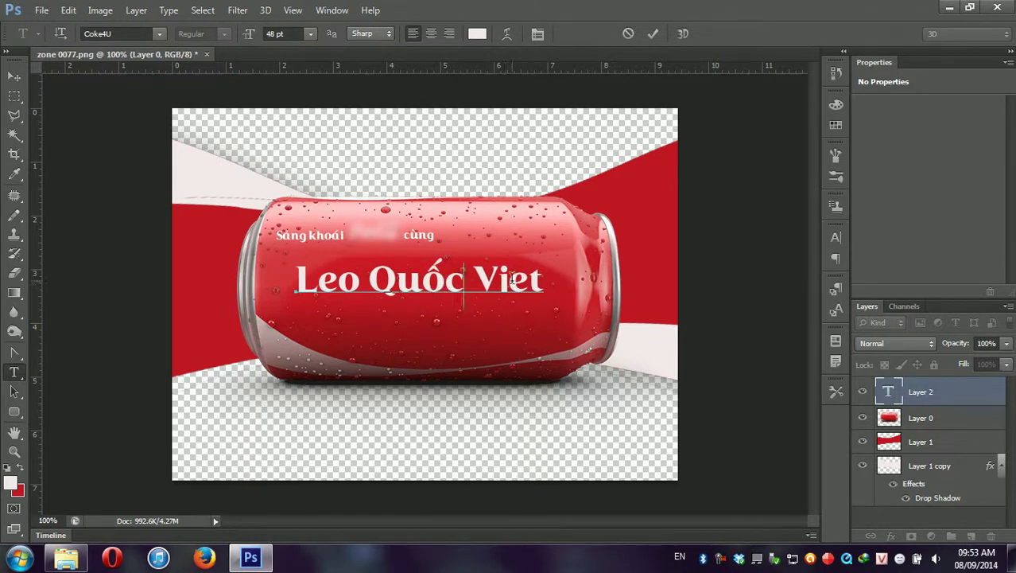
{"action": "left_click_drag", "start_coordinate": [514, 279], "coordinate": [529, 280]}
{"action": "type", "text": "e"}
{"action": "type", "text": "ej"}
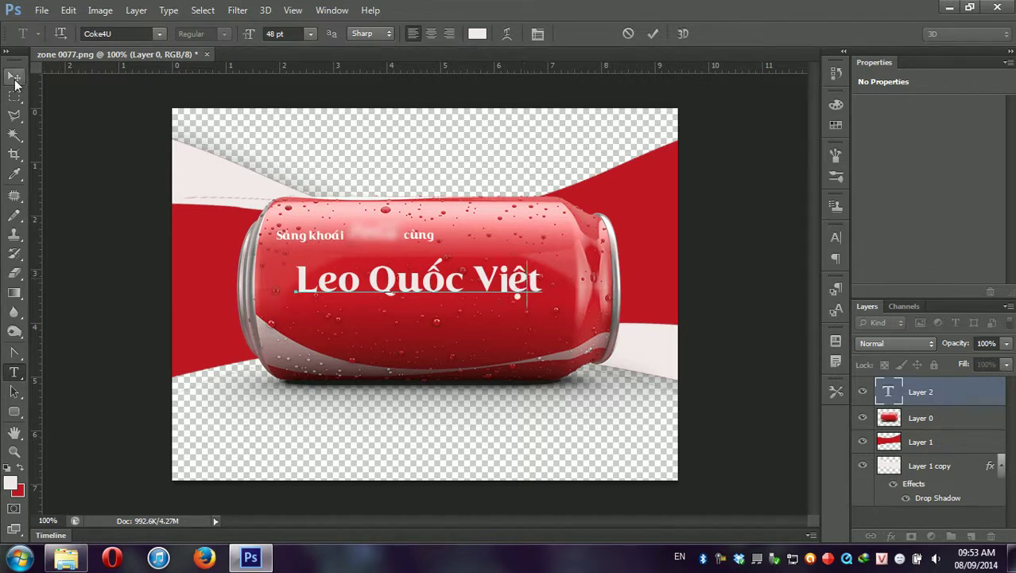
{"action": "left_click", "coordinate": [14, 80]}
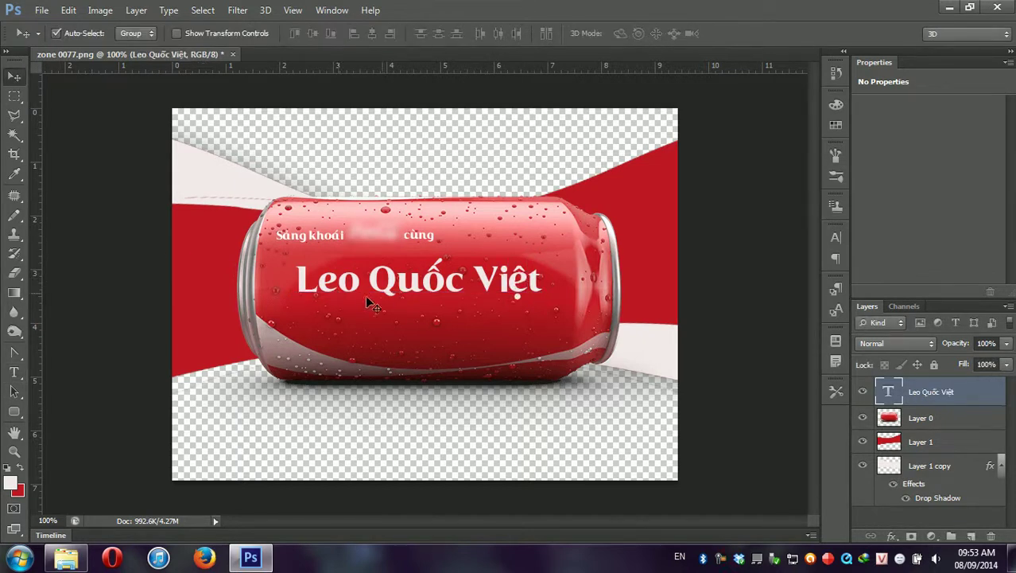
Scale the name to about 111% and shift it right and down
{"action": "key", "text": "ctrl+t"}
{"action": "left_click_drag", "start_coordinate": [292, 310], "coordinate": [267, 332]}
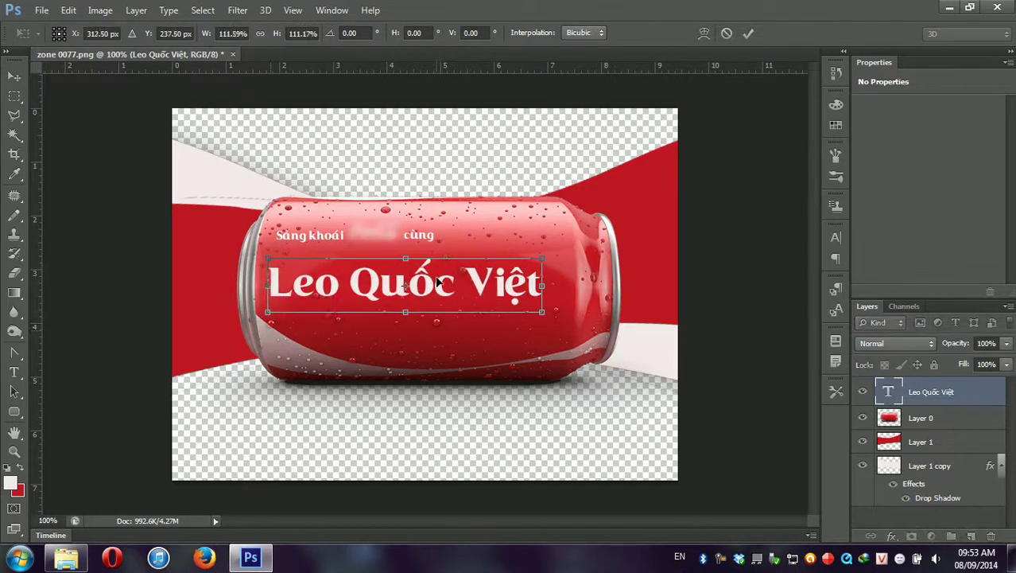
{"action": "left_click_drag", "start_coordinate": [431, 288], "coordinate": [444, 299]}
{"action": "key", "text": "Return"}
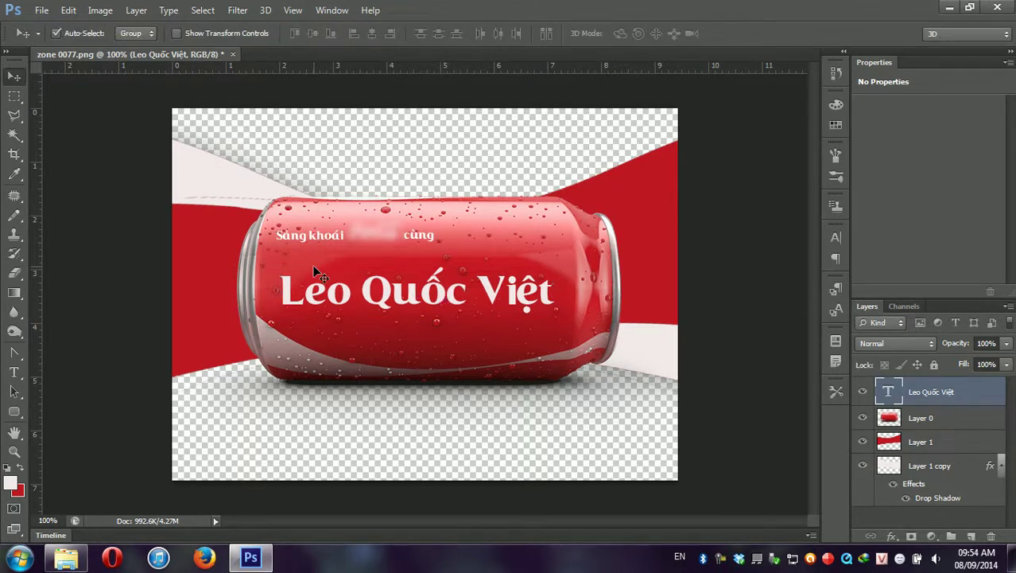
Scale the name further to about 115% so it spans the can's body
{"action": "key", "text": "ctrl+t"}
{"action": "left_click_drag", "start_coordinate": [562, 269], "coordinate": [583, 230]}
{"action": "left_click_drag", "start_coordinate": [520, 288], "coordinate": [526, 283]}
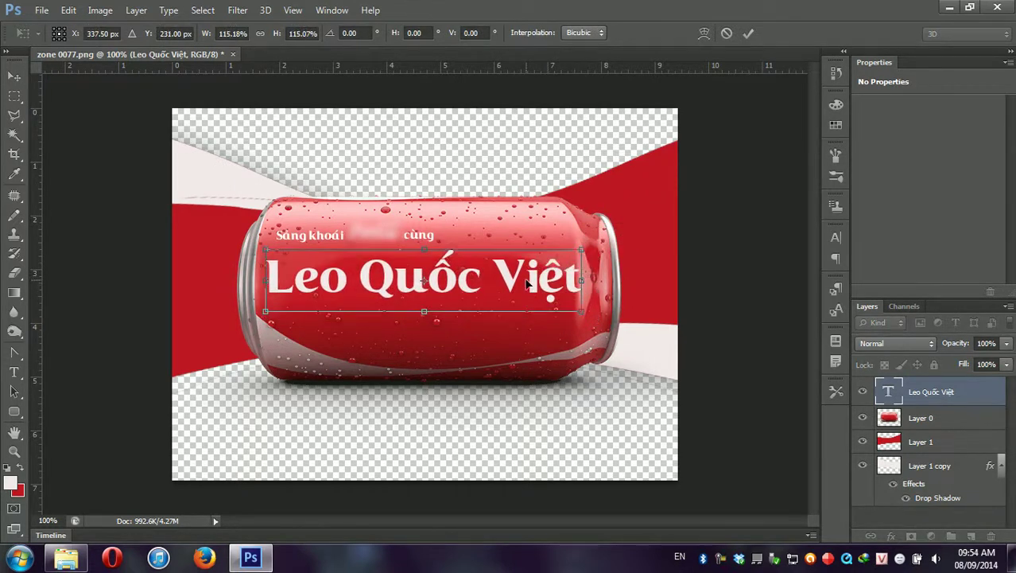
{"action": "key", "text": "Return"}
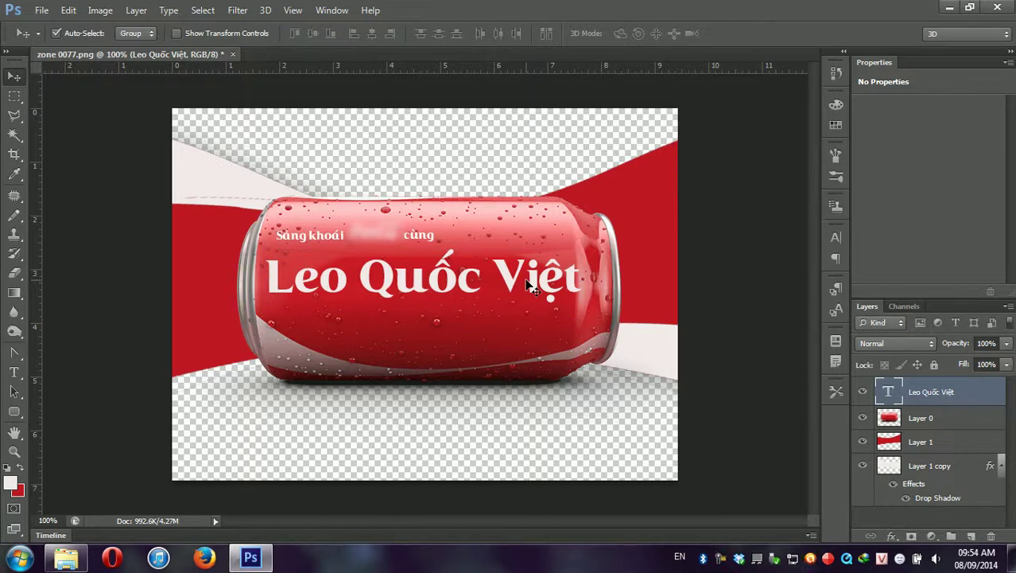